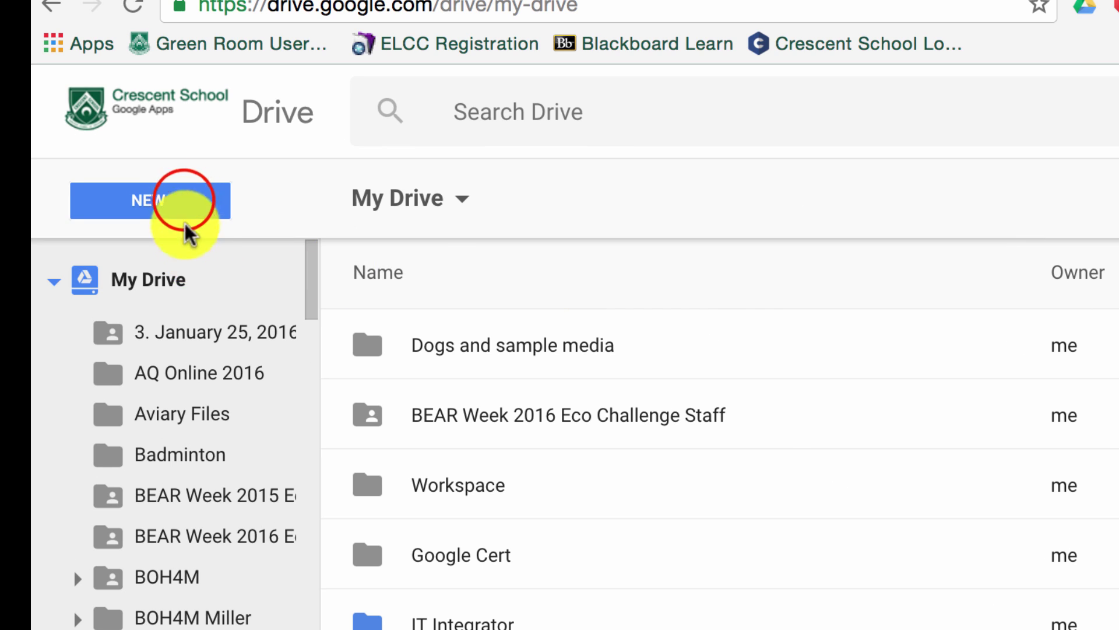
Leave Google Drive's New menu and switch to the open Student Evaluation Form editor.
left_click(183, 199)
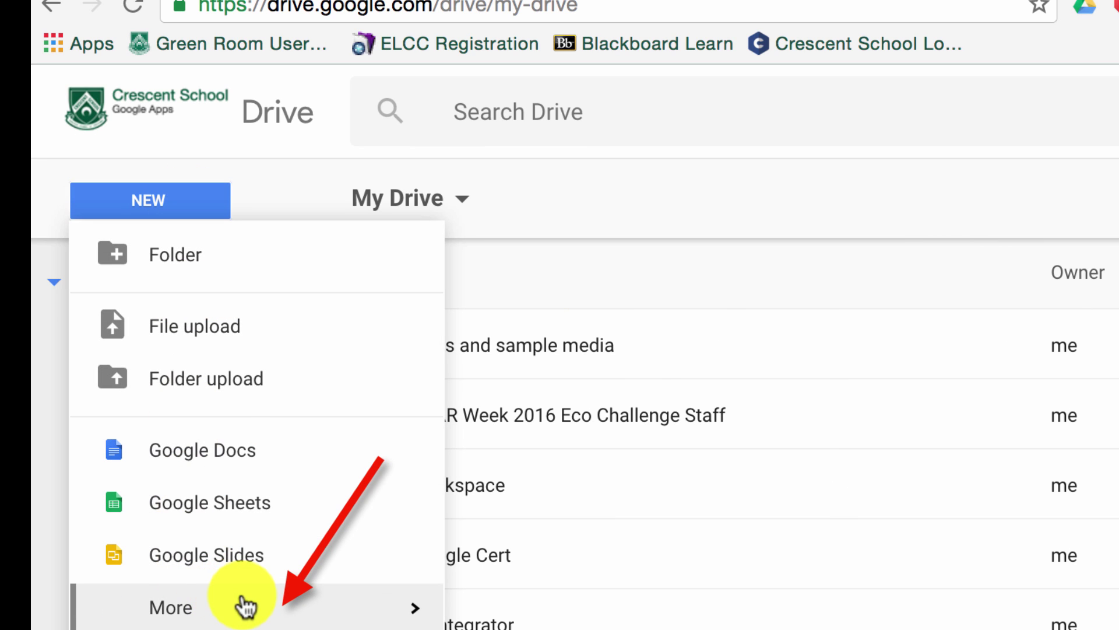
mouse_move(244, 603)
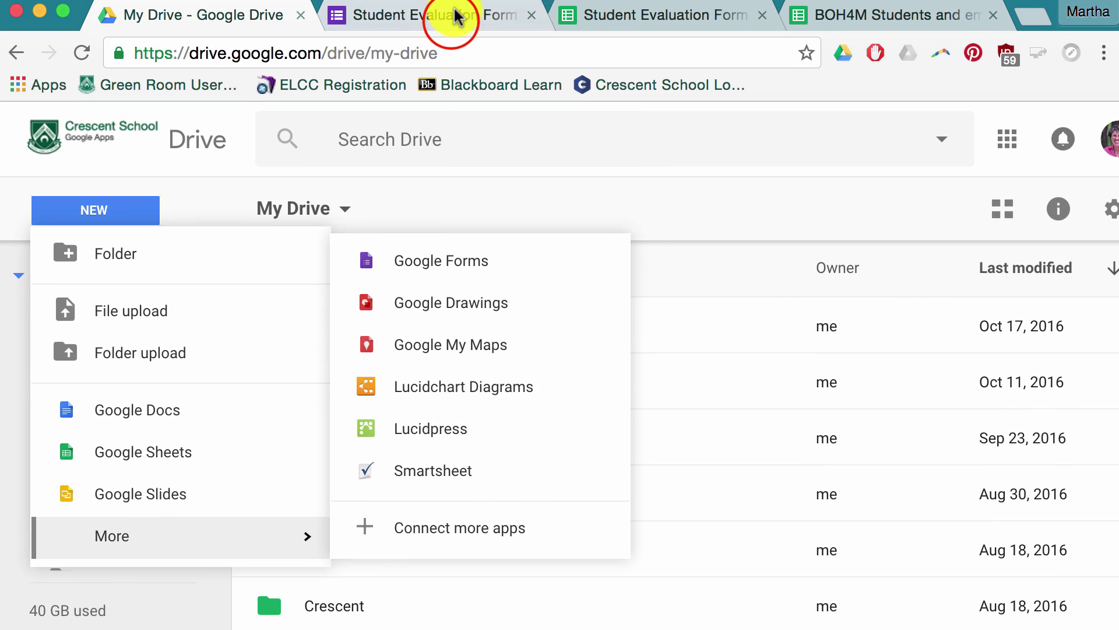
left_click(449, 17)
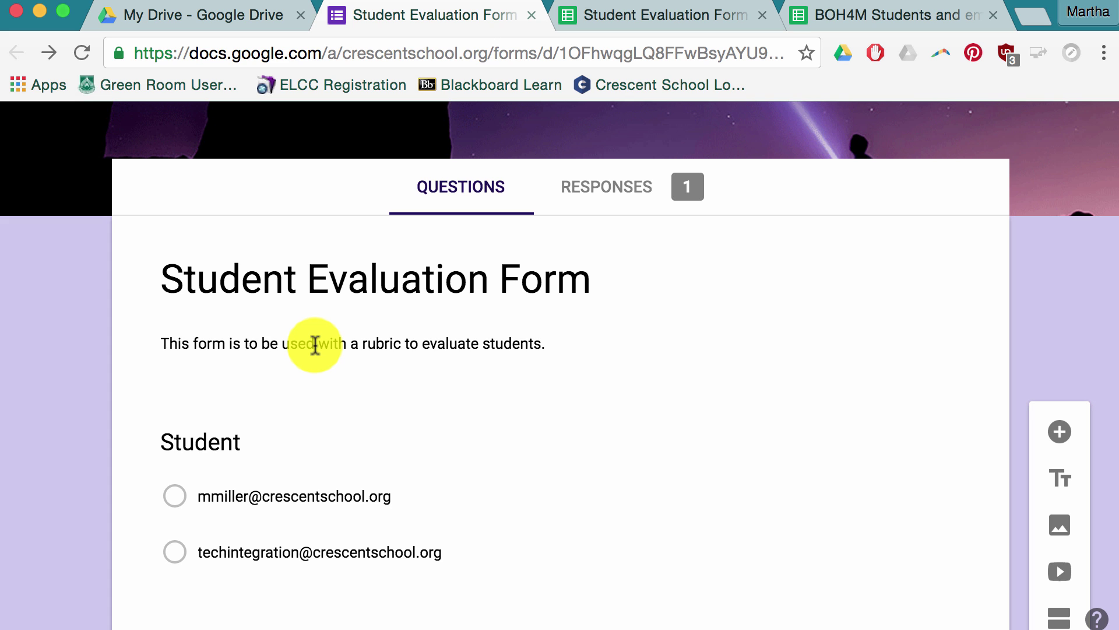
Keep the Student question as Multiple choice and switch on Required.
scroll(315, 344, "down", 3)
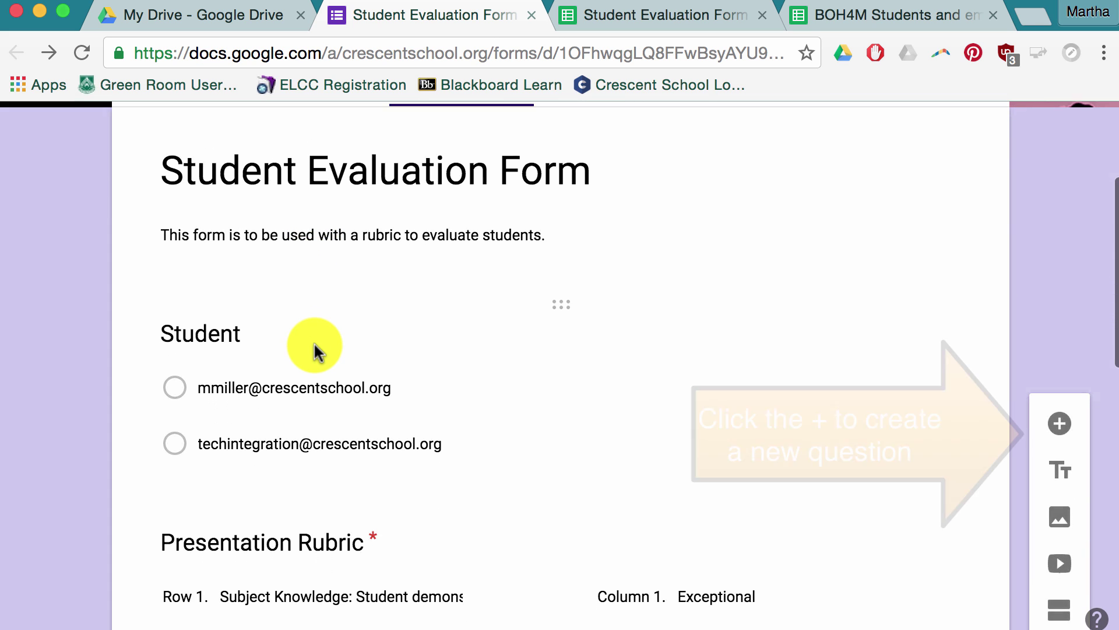
scroll(315, 347, "down", 3)
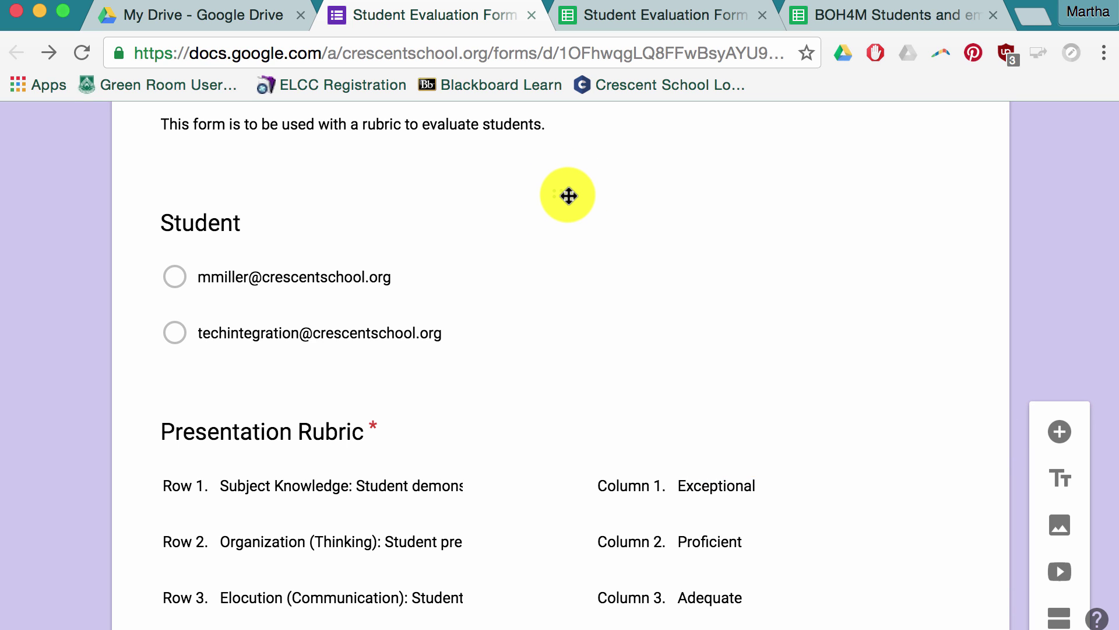
left_click(569, 196)
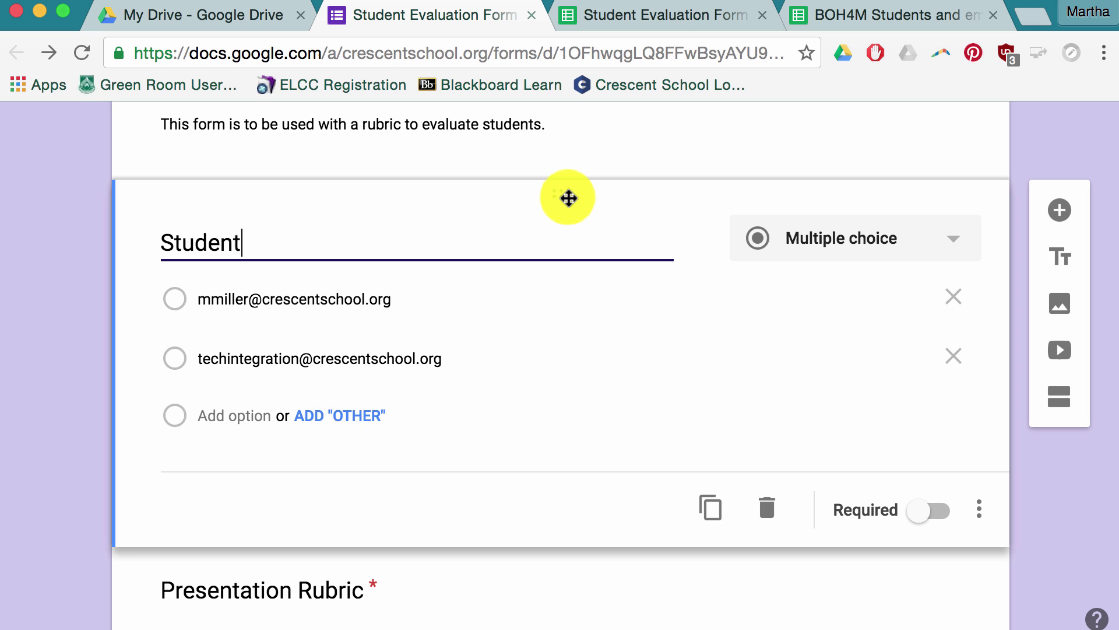
left_click(951, 239)
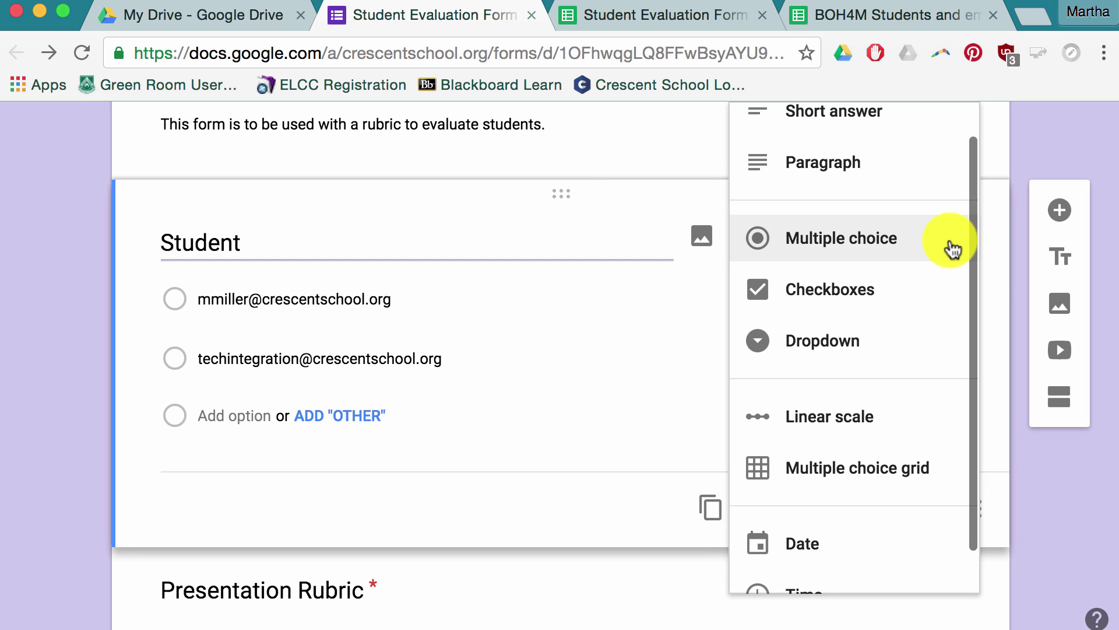
left_click(951, 248)
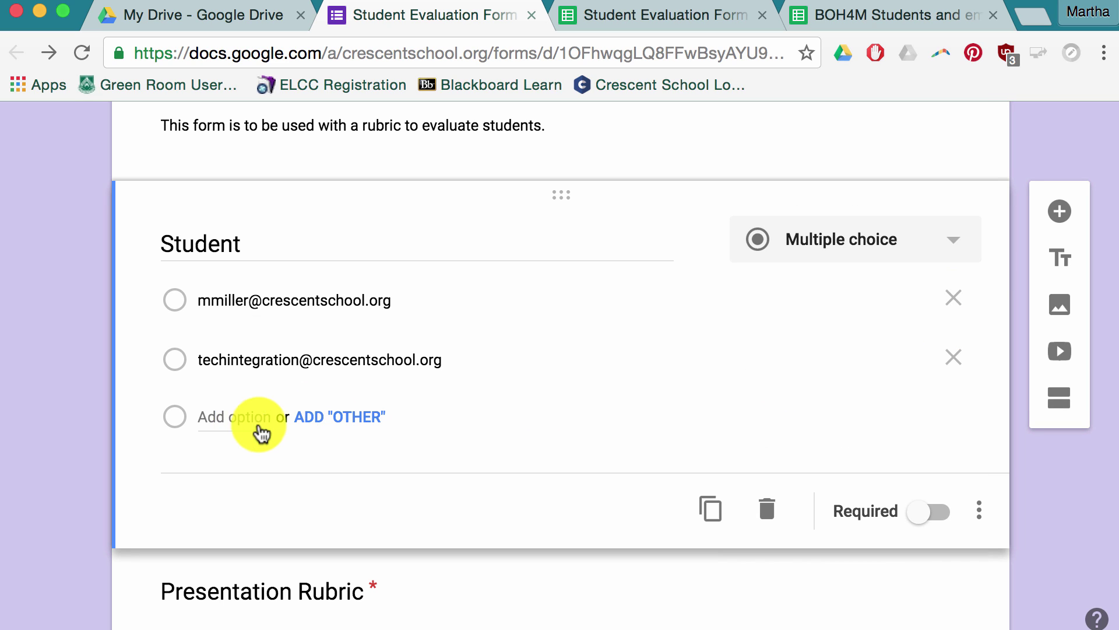
left_click(933, 513)
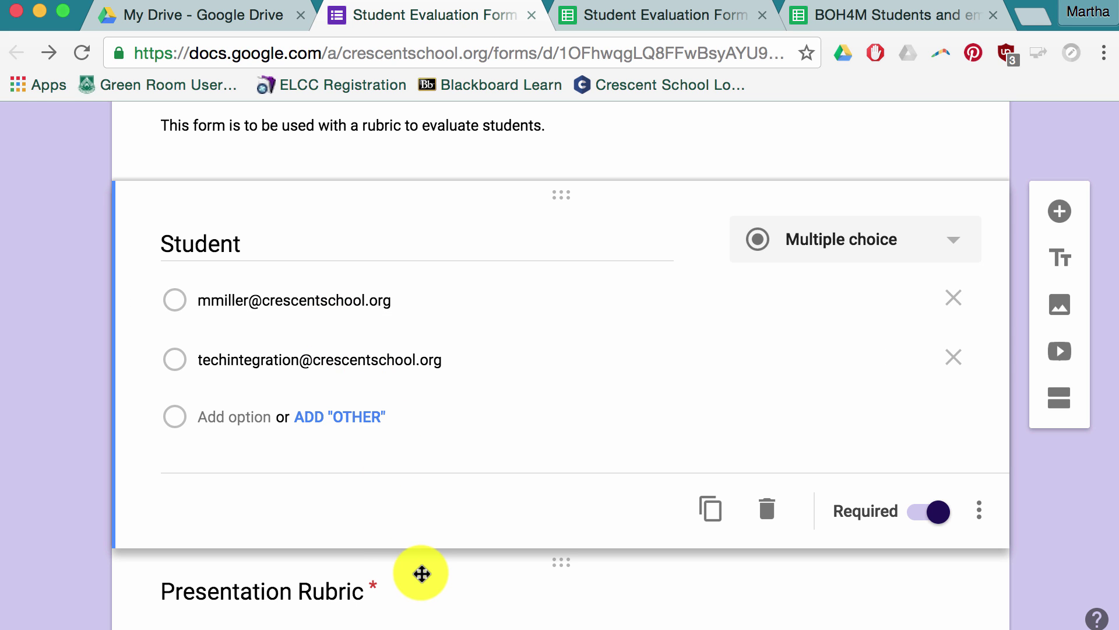
Inspect the Presentation Rubric grid's four criteria rows and five rating columns.
scroll(421, 574, "down", 6)
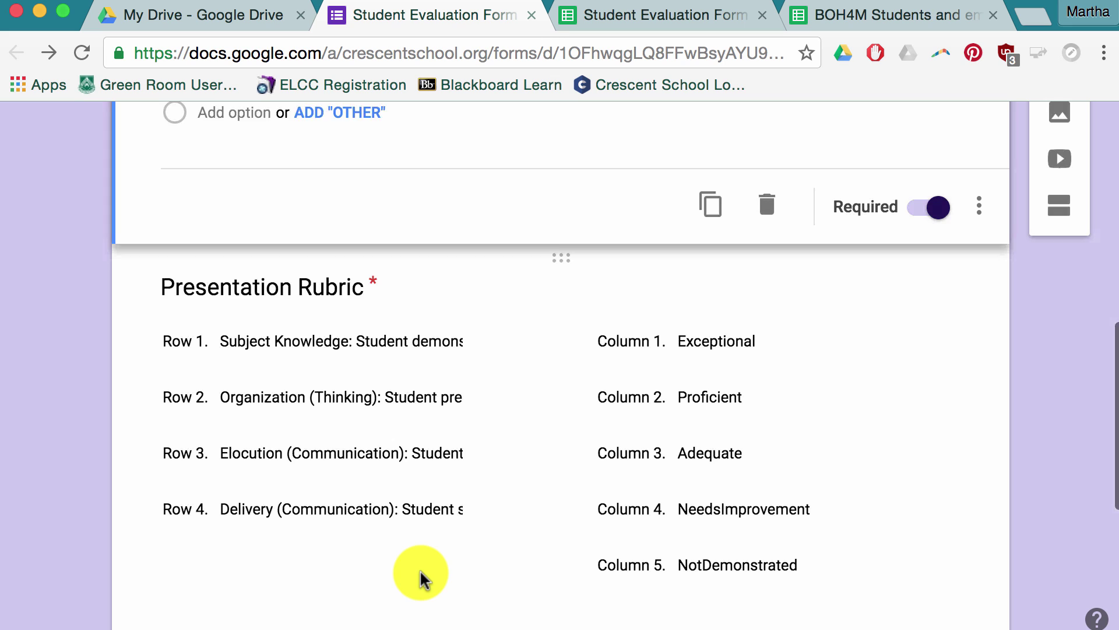
left_click_drag(552, 196, 567, 190)
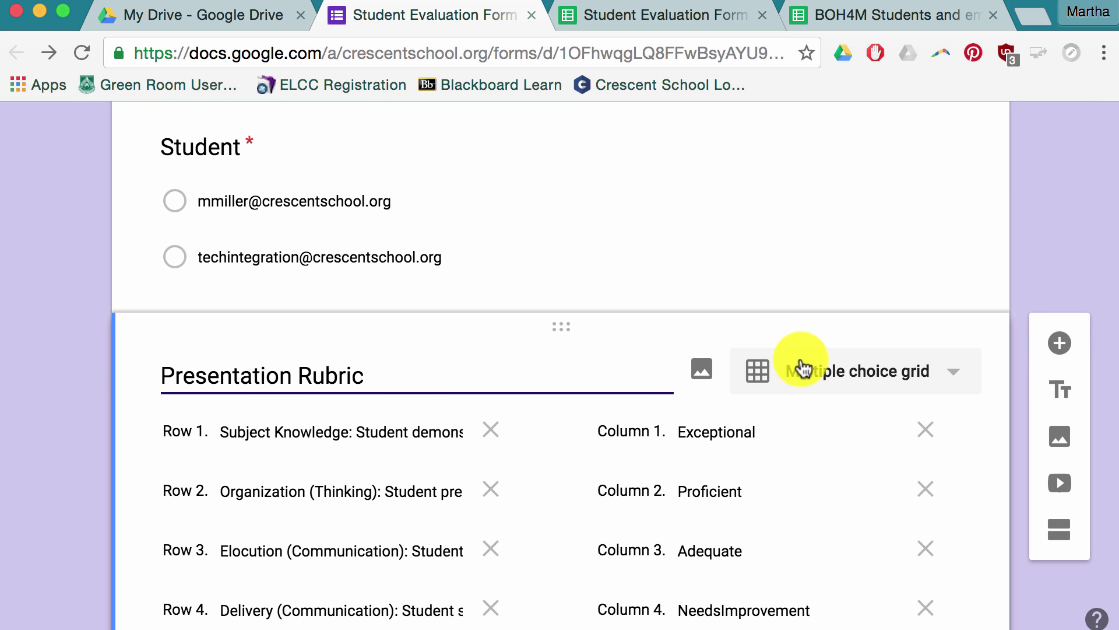
scroll(892, 376, "down", 2)
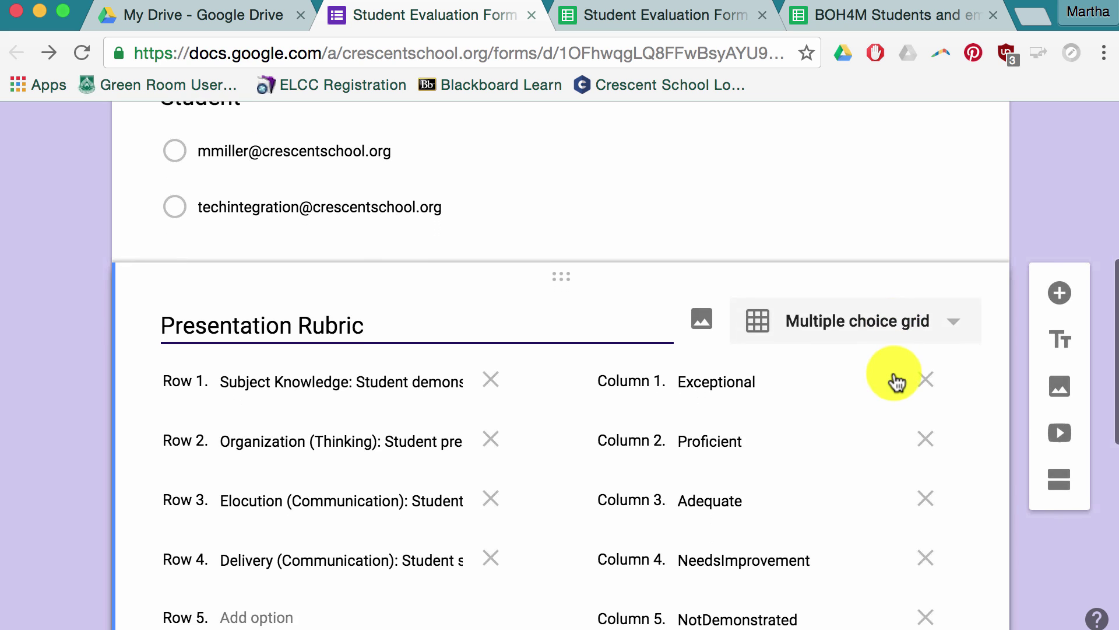
scroll(893, 370, "down", 4)
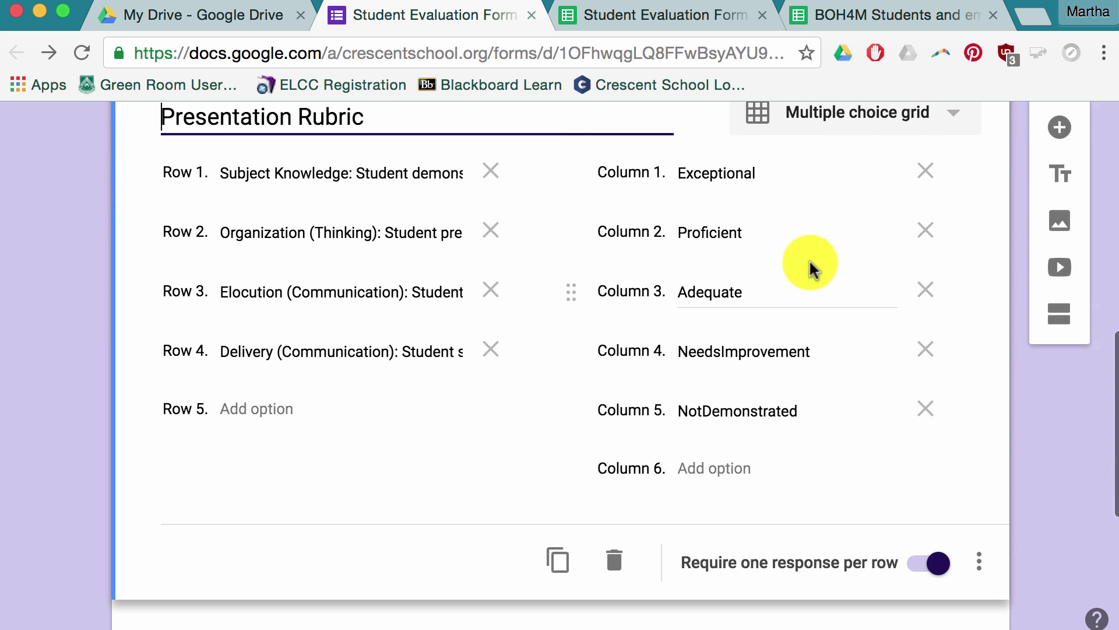
scroll(743, 448, "up", 1)
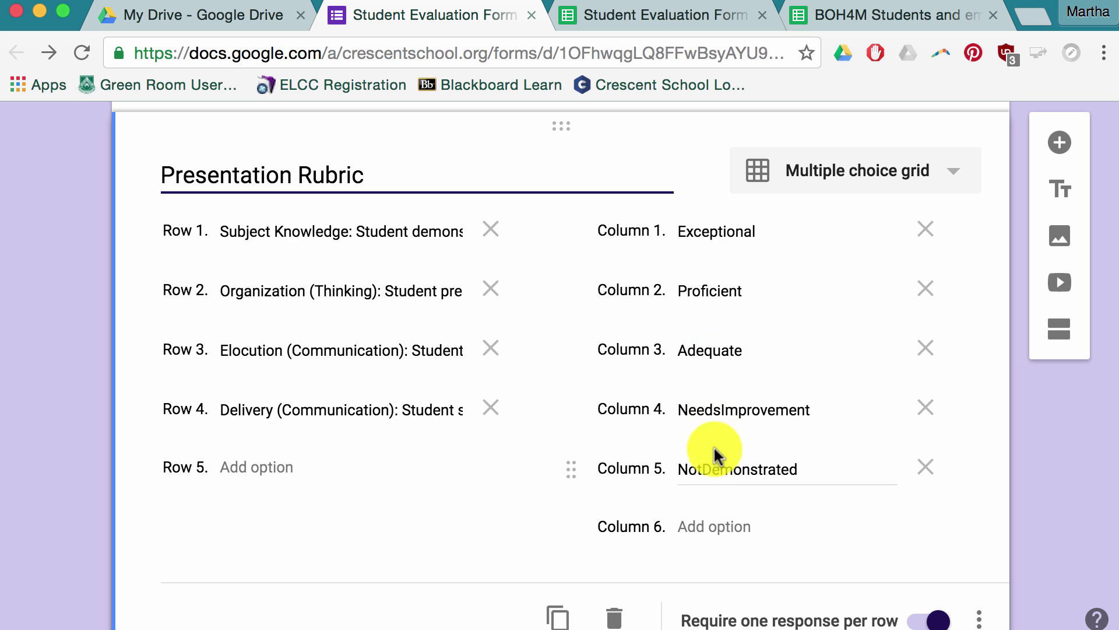
scroll(490, 484, "down", 2)
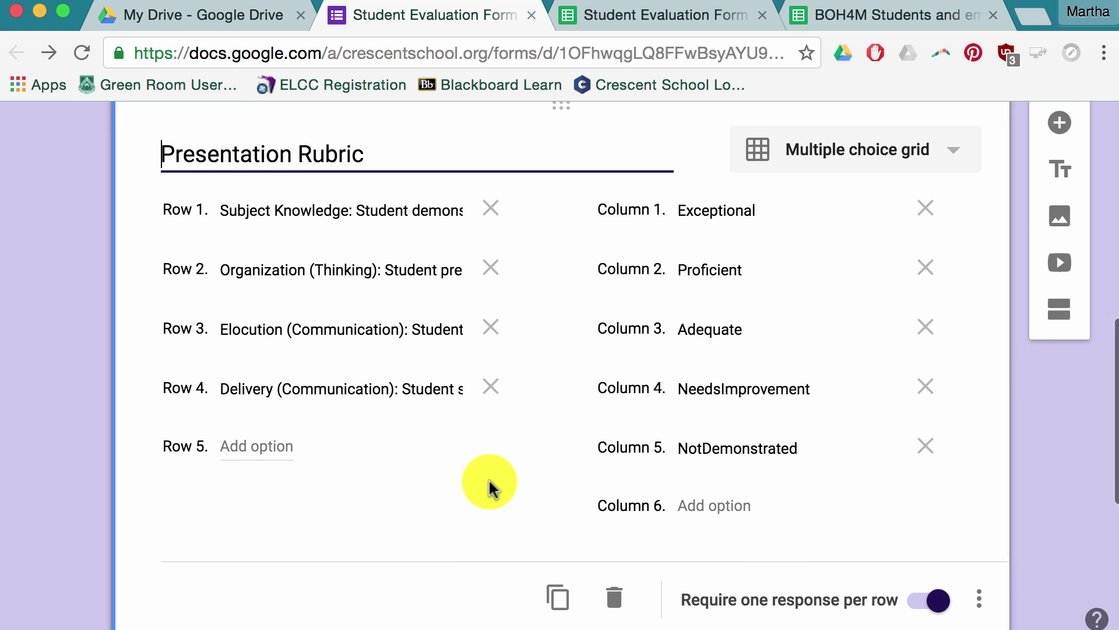
scroll(489, 478, "down", 5)
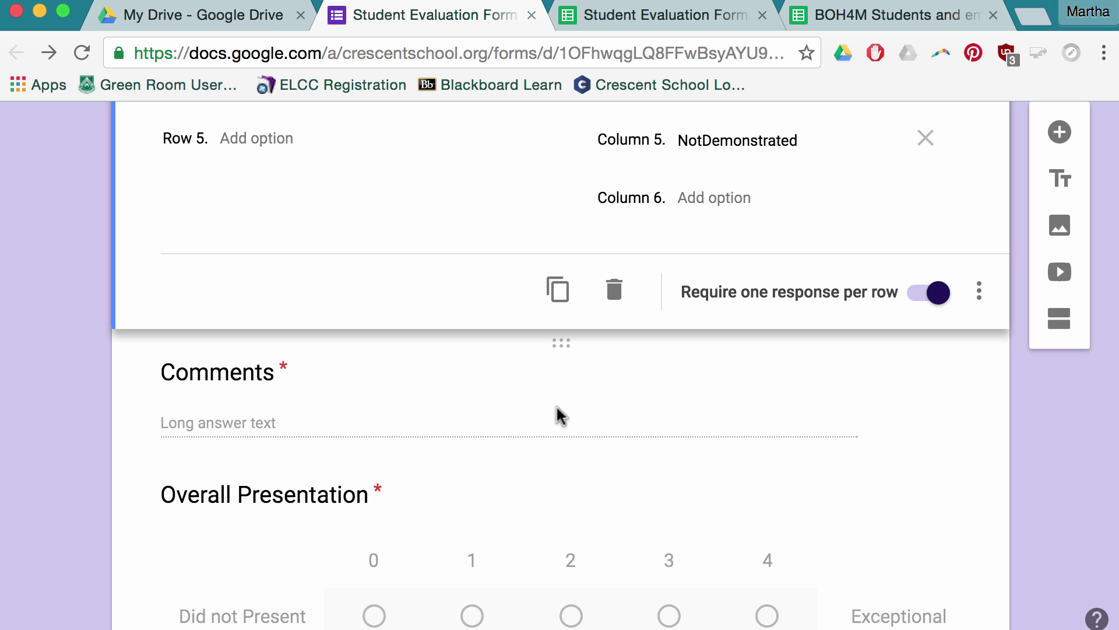
Check that Comments is a Paragraph question, then open the Overall Presentation 0–4 scale.
left_click(561, 349)
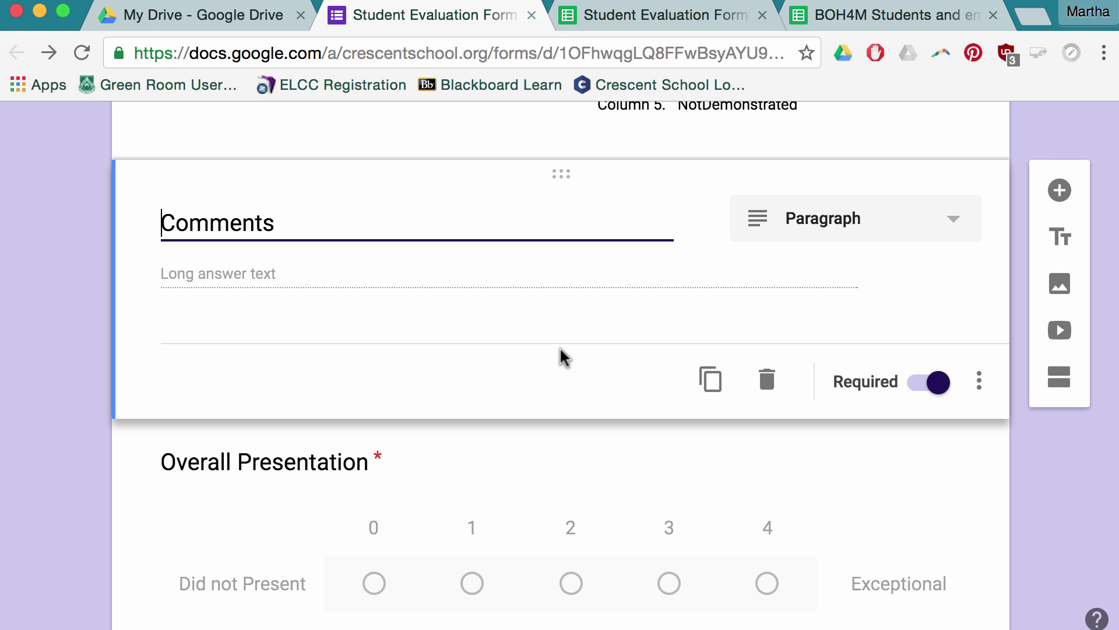
left_click(959, 232)
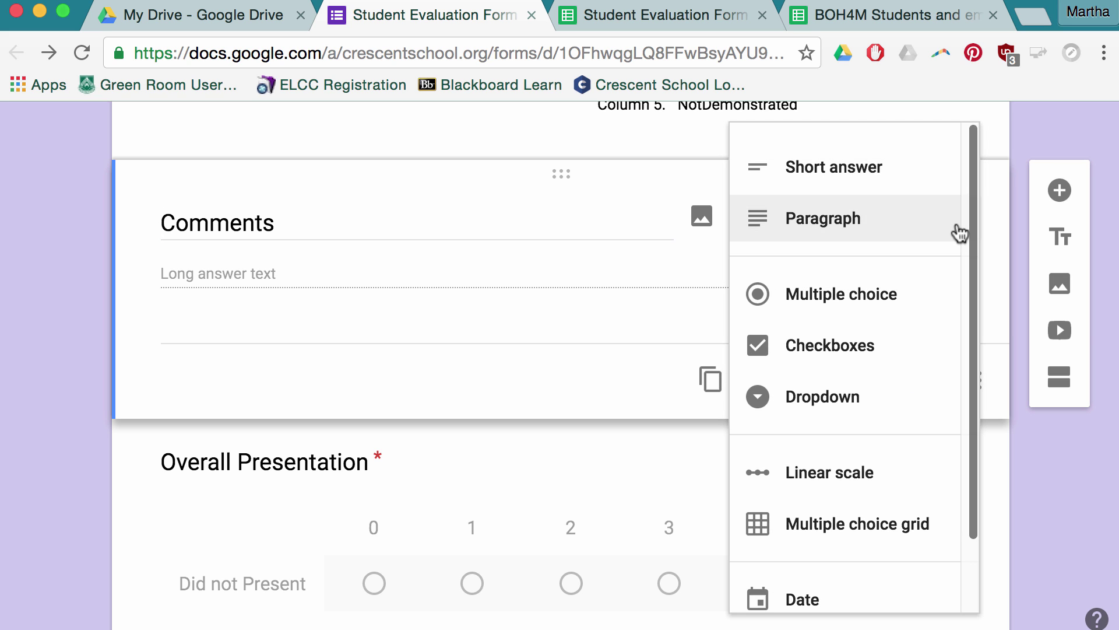
scroll(924, 290, "down", 3)
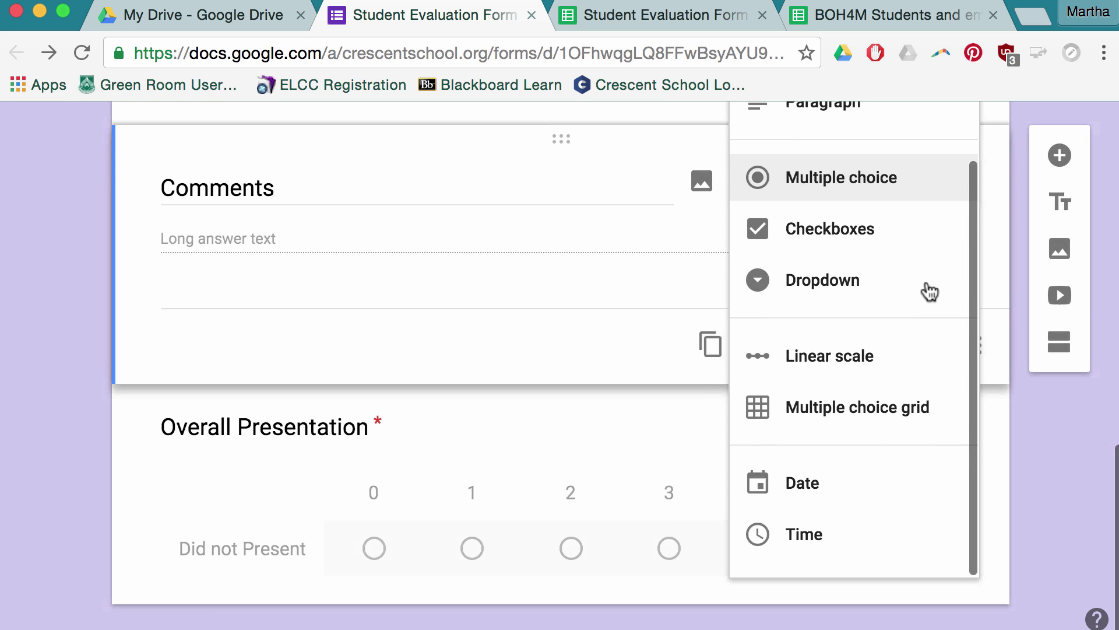
left_click(645, 413)
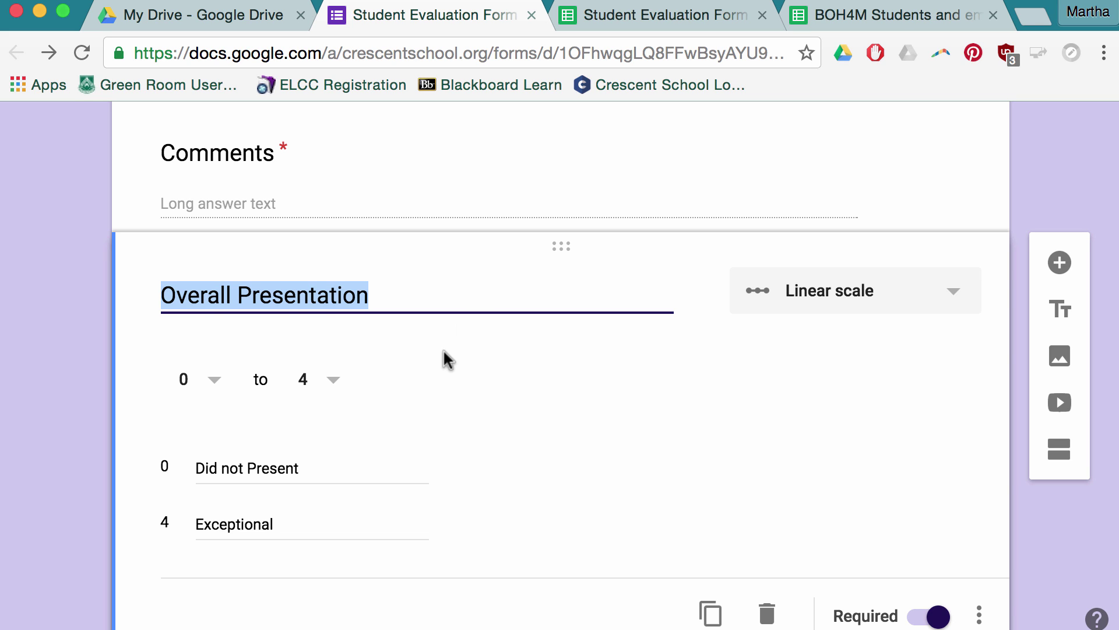
scroll(443, 351, "up", 1)
scroll(445, 352, "up", 5)
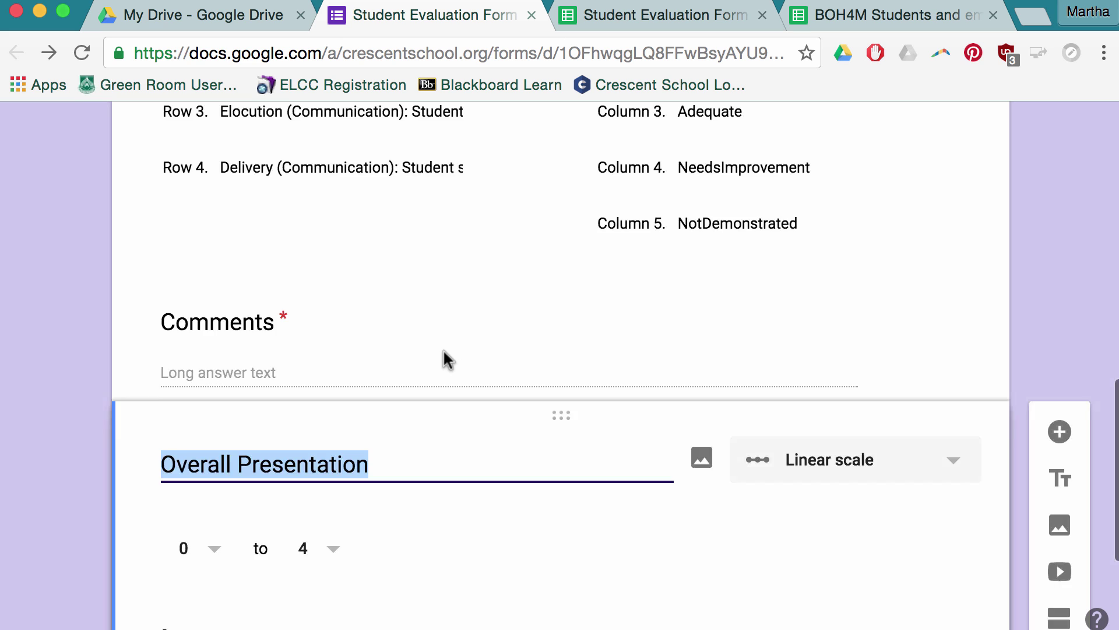
scroll(456, 245, "down", 5)
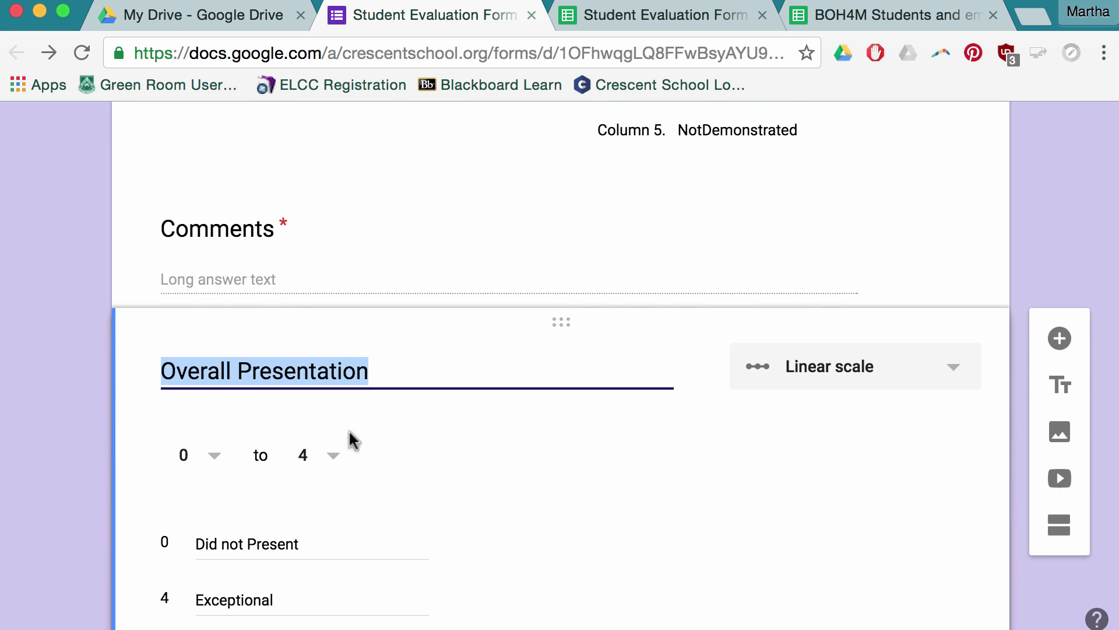
scroll(367, 318, "up", 2)
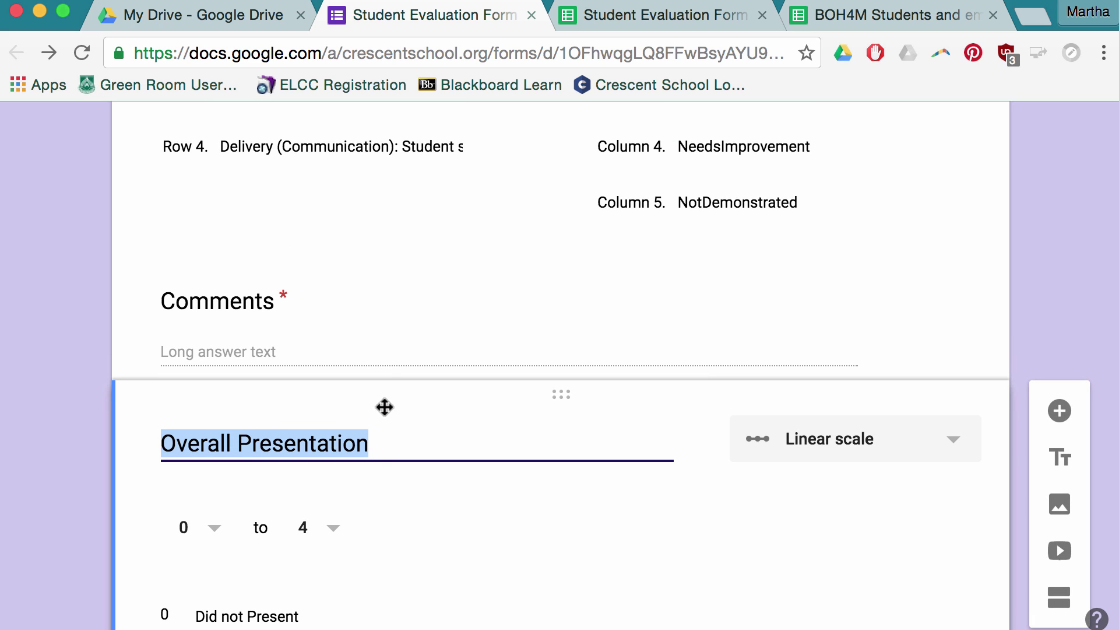
scroll(336, 513, "down", 5)
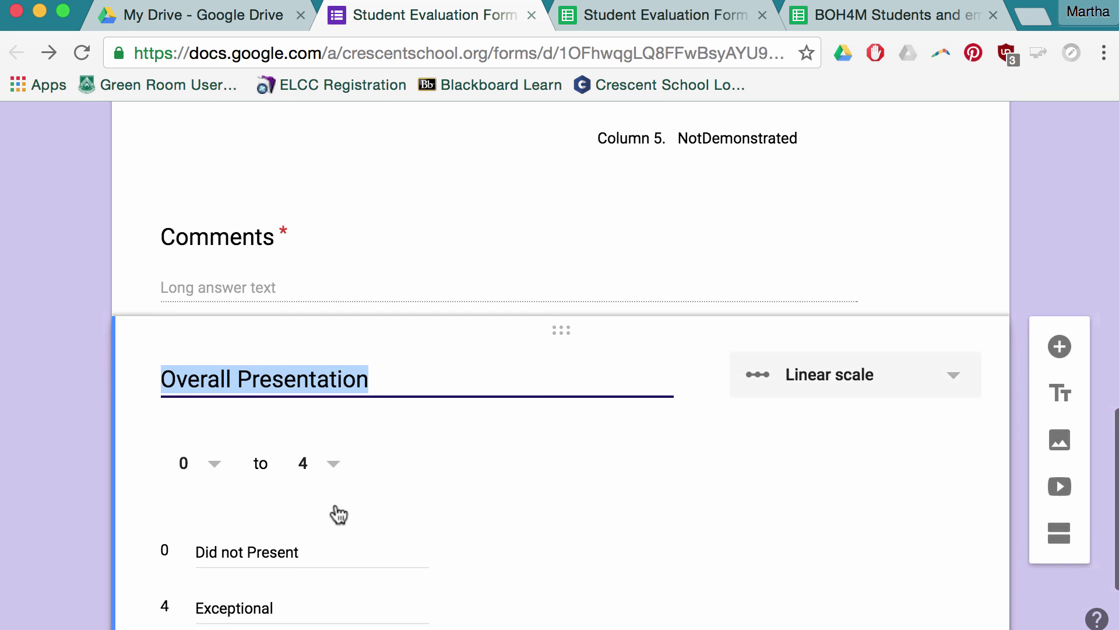
scroll(542, 414, "up", 15)
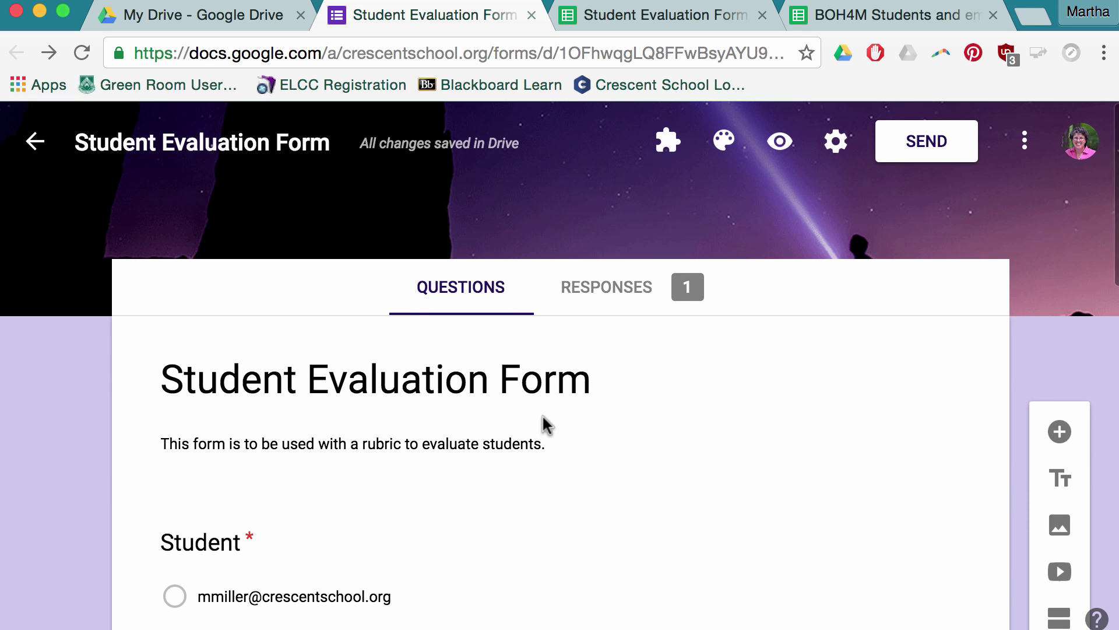
scroll(542, 415, "down", 1)
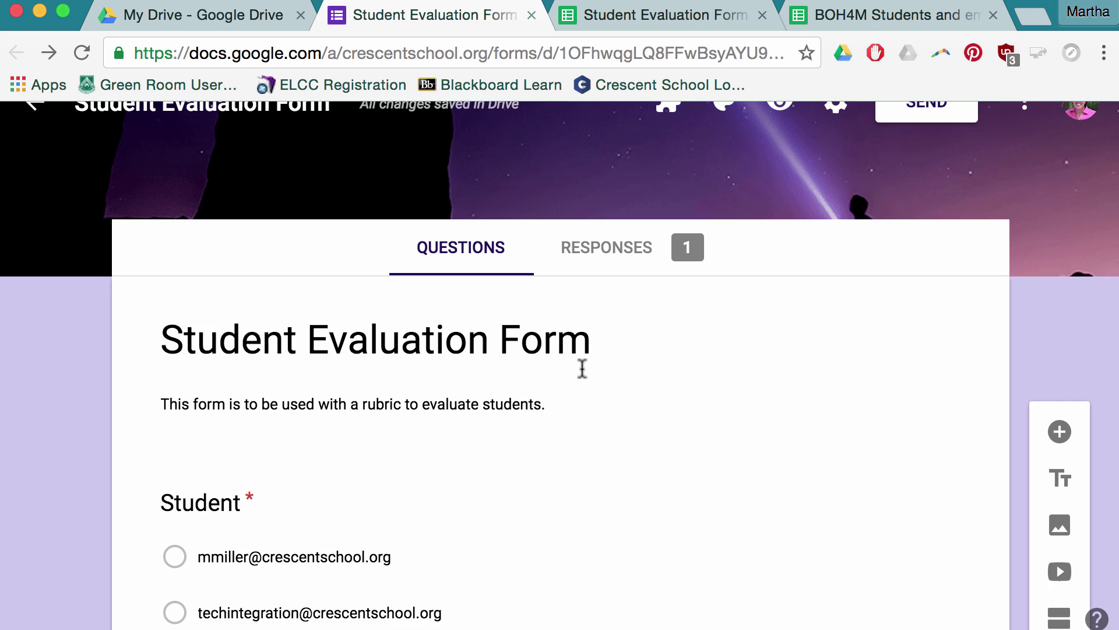
scroll(582, 369, "up", 1)
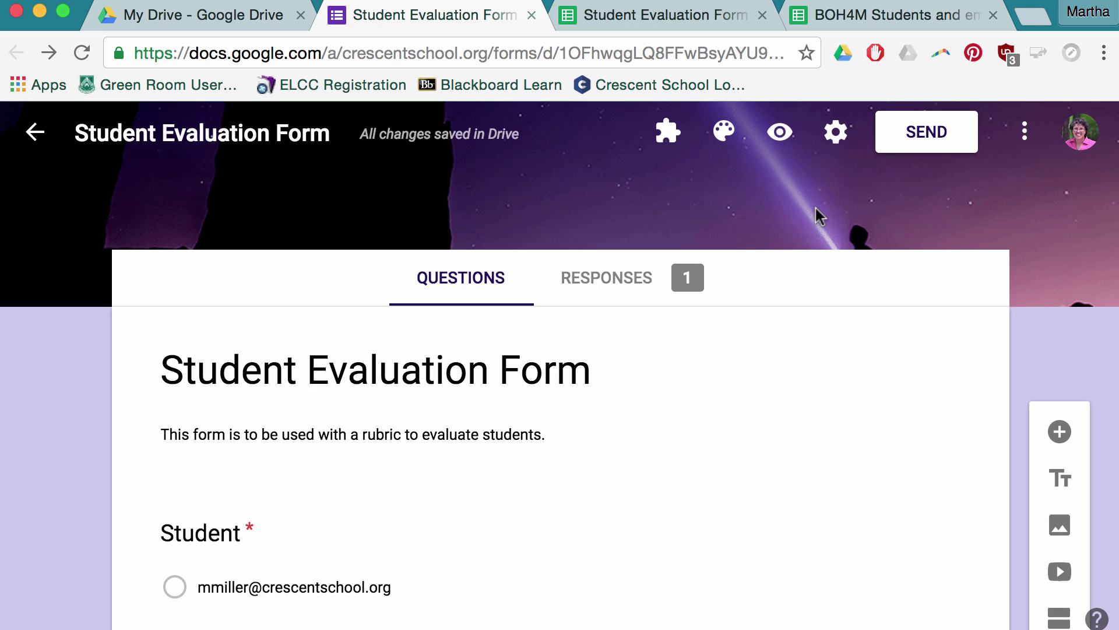
left_click(836, 136)
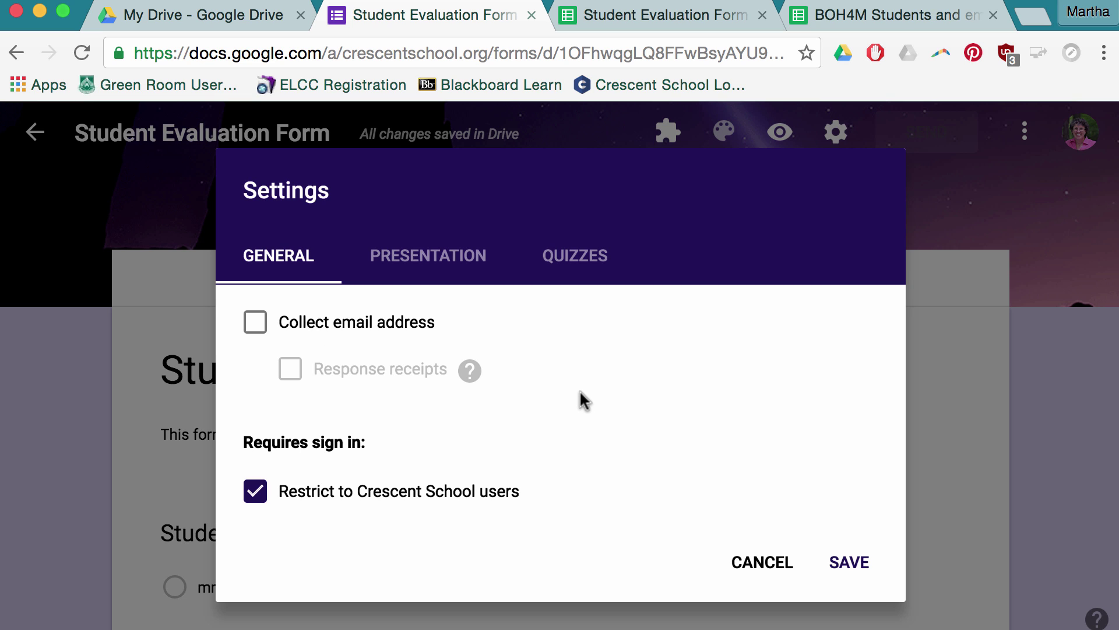
scroll(579, 389, "down", 3)
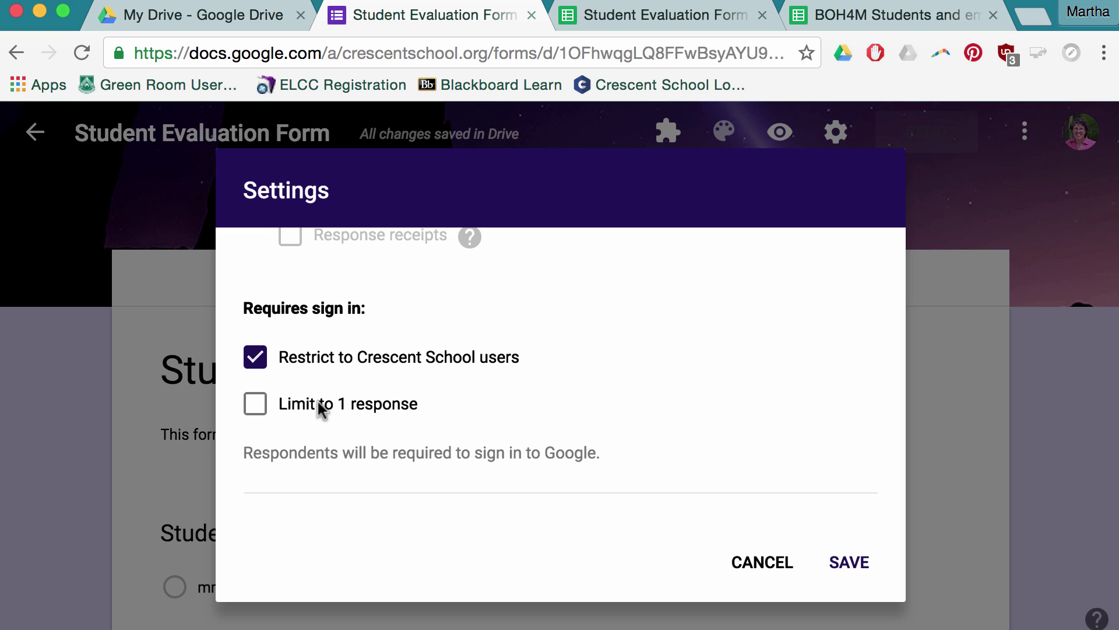
scroll(343, 424, "up", 3)
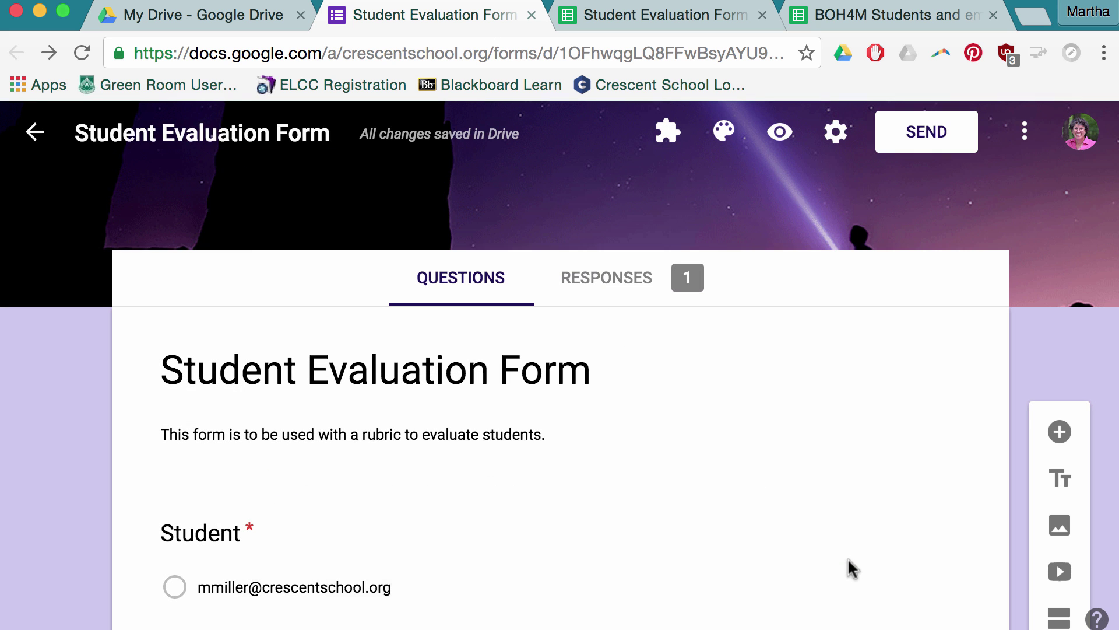
scroll(839, 415, "down", 8)
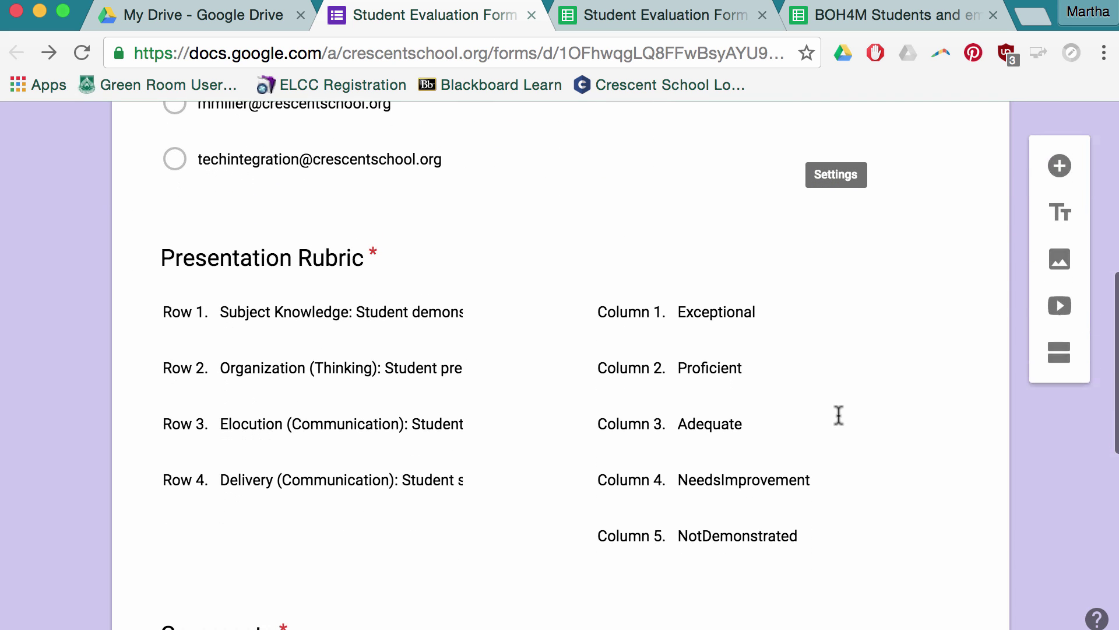
scroll(839, 415, "up", 8)
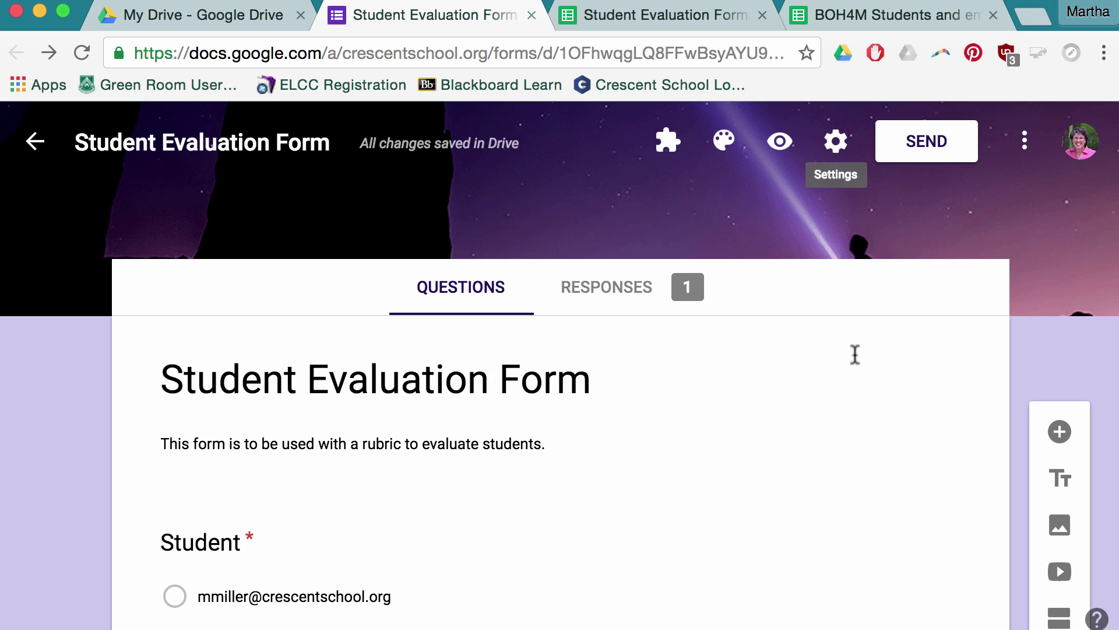
Review the single response's summary charts, then switch to the Student Evaluation Form (Responses) sheet.
left_click(618, 295)
scroll(525, 476, "down", 5)
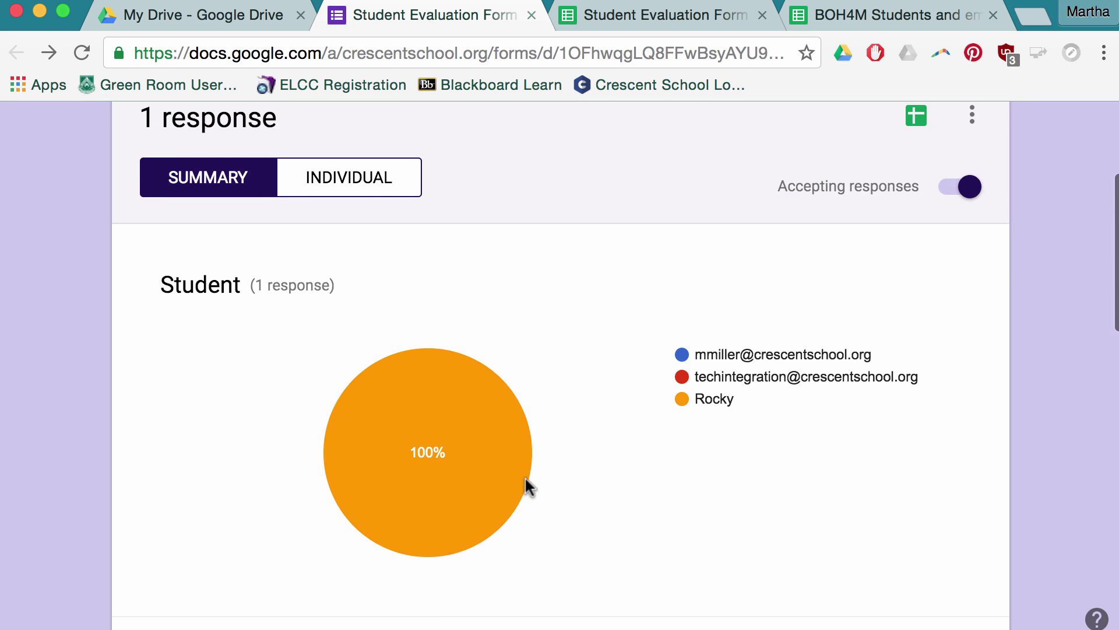
mouse_move(524, 476)
scroll(525, 477, "down", 10)
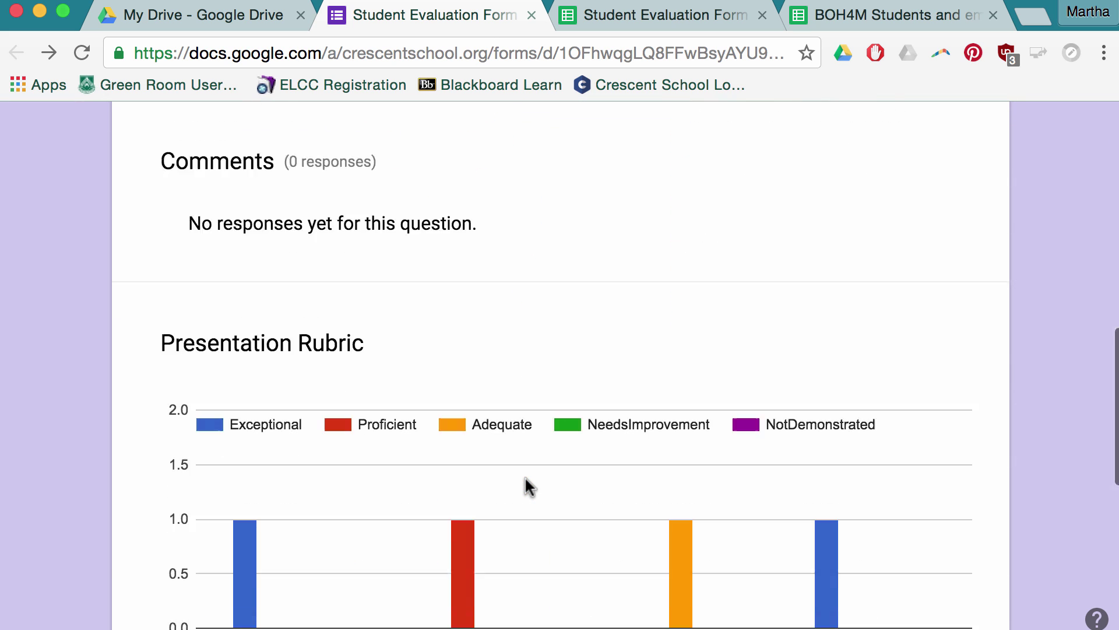
scroll(524, 488, "down", 5)
scroll(524, 487, "up", 10)
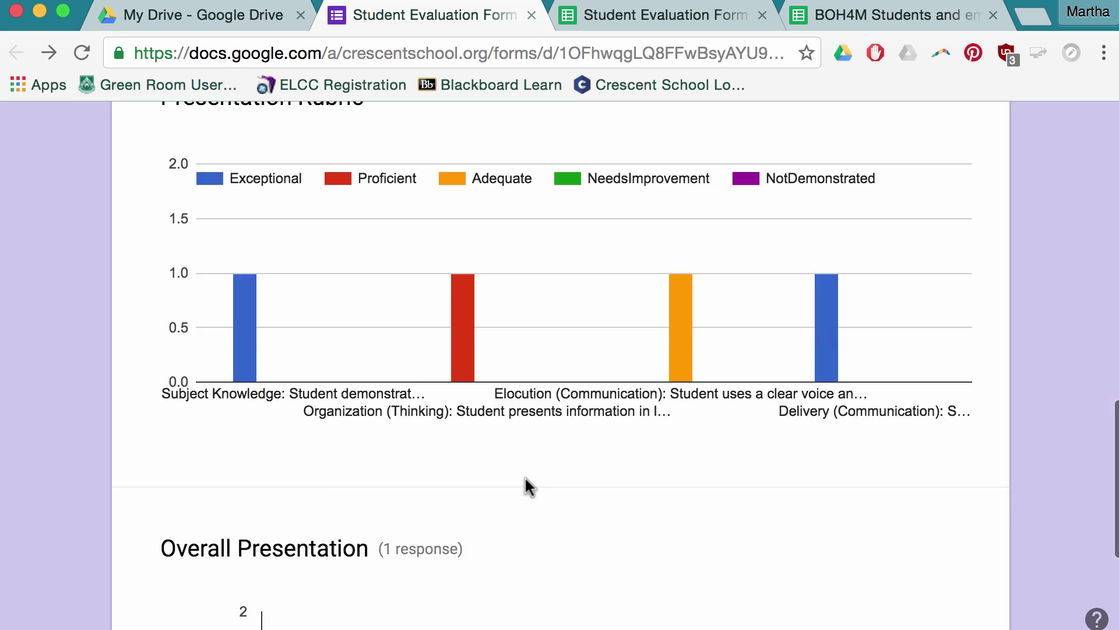
scroll(524, 477, "up", 8)
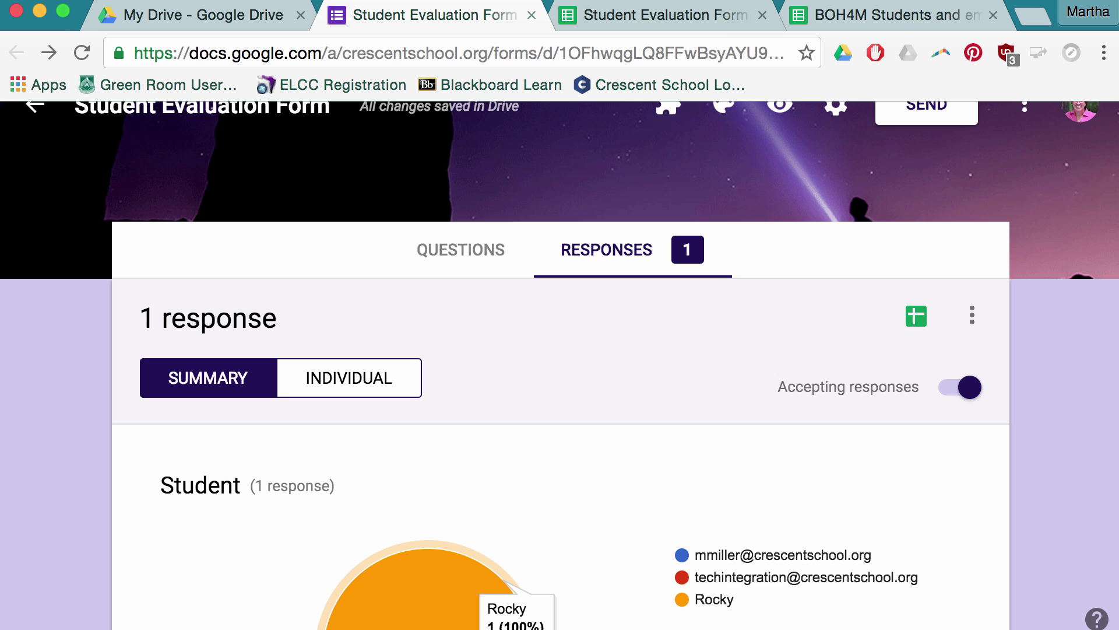
left_click(659, 17)
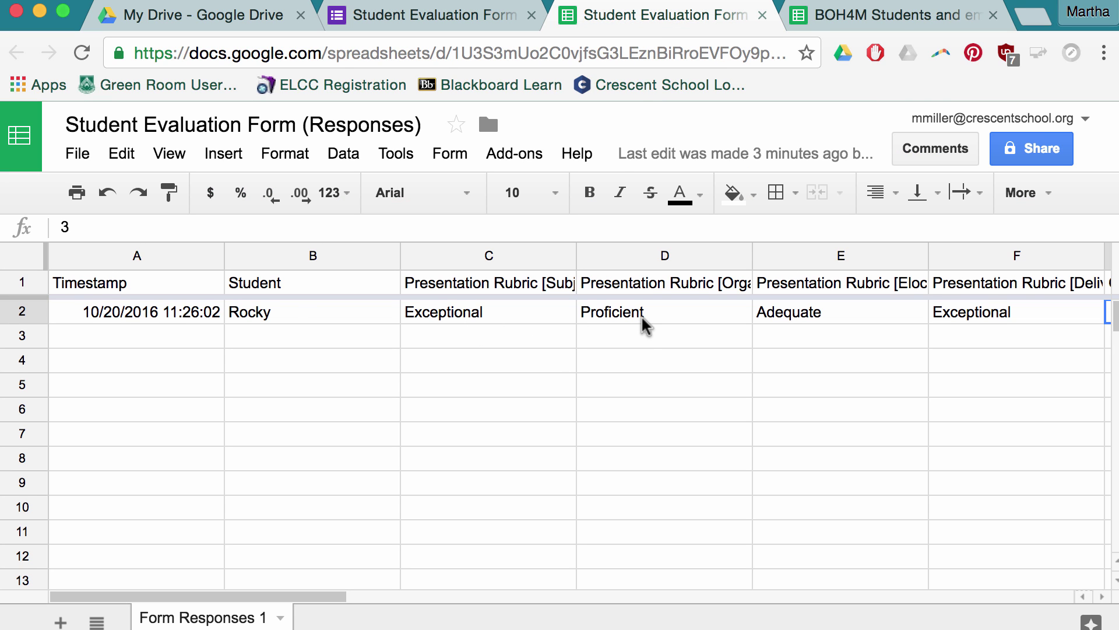
Check columns G–H for the Overall Presentation score of 3, then close the spreadsheet.
scroll(644, 324, "right", 2)
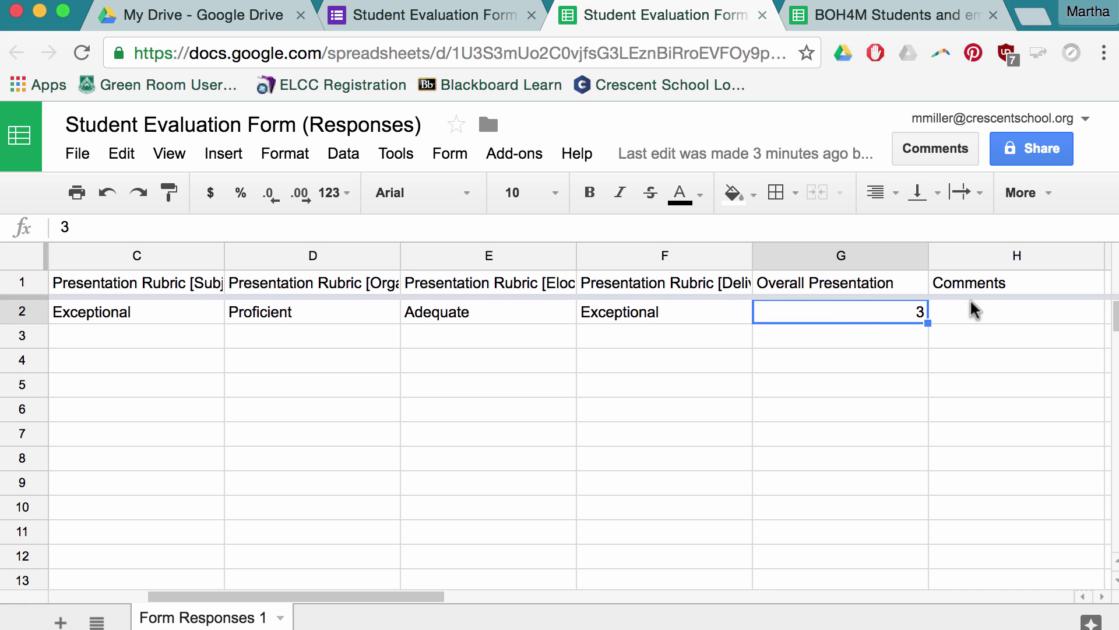
left_click(761, 15)
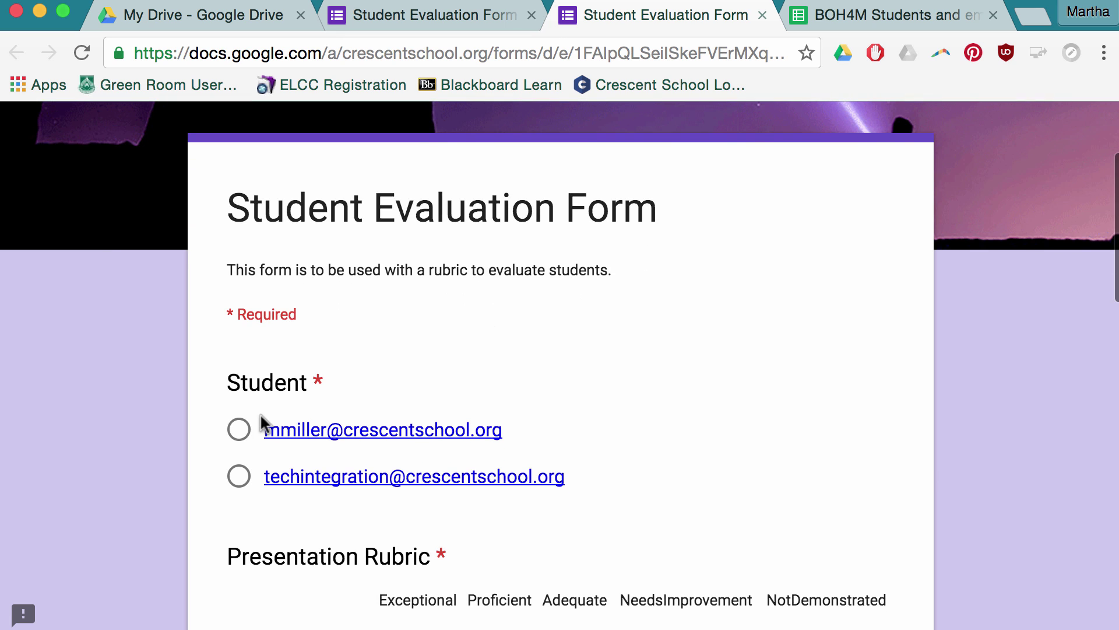
Pick the first student and rate Subject Knowledge Exceptional, Organization and Elocution Proficient, Delivery Adequate.
left_click(239, 430)
scroll(430, 417, "down", 5)
left_click(418, 379)
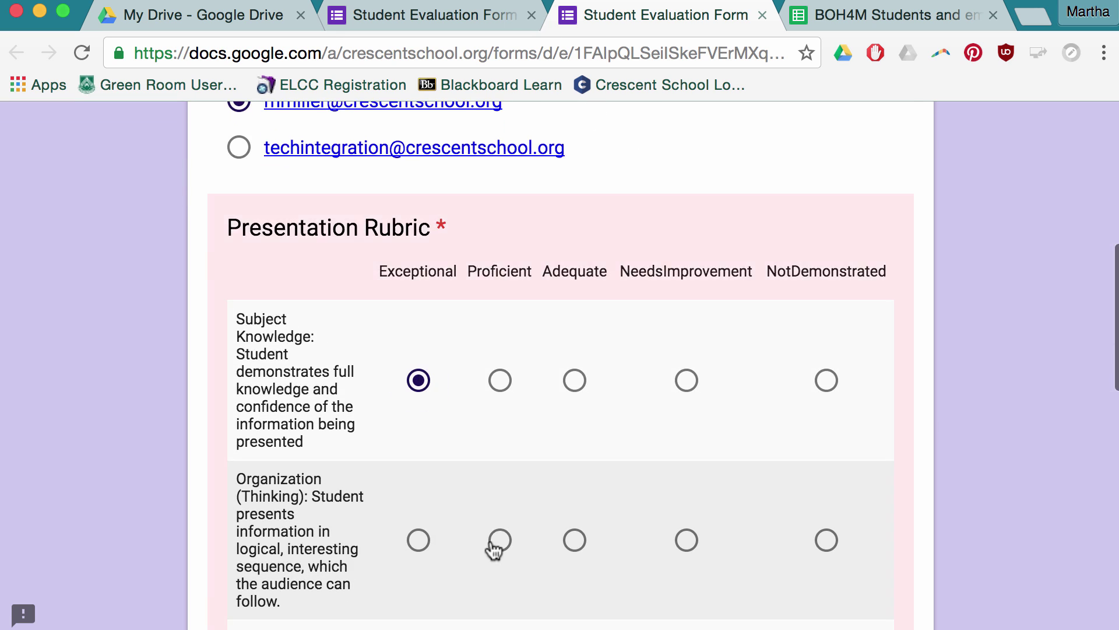
left_click(497, 537)
scroll(498, 524, "down", 3)
left_click(500, 514)
scroll(467, 534, "down", 2)
left_click(575, 532)
Enter the comment 'Spoke quickly, but understandable.', choose overall score 3, and submit.
scroll(572, 540, "down", 5)
left_click(477, 414)
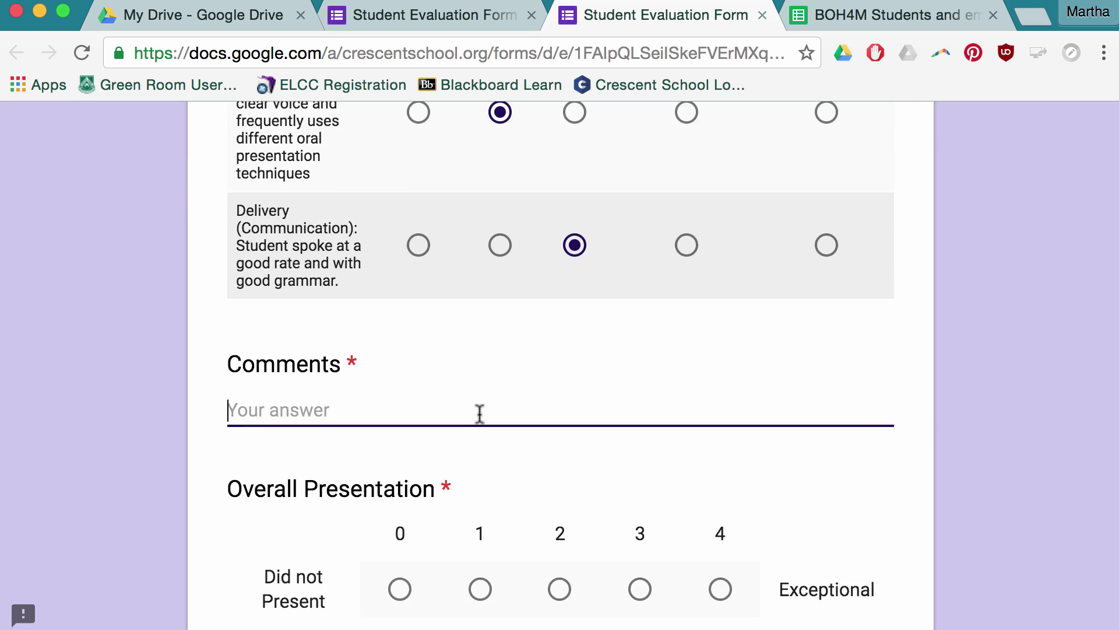
type("Spoke quickly, but understandable.")
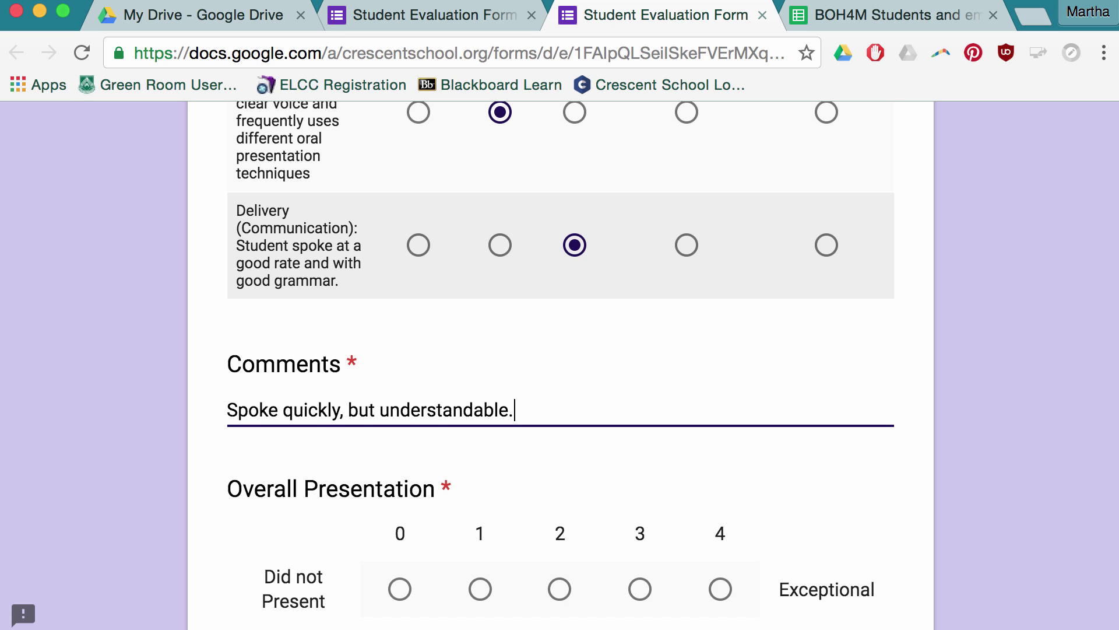
scroll(520, 367, "down", 1)
left_click(639, 533)
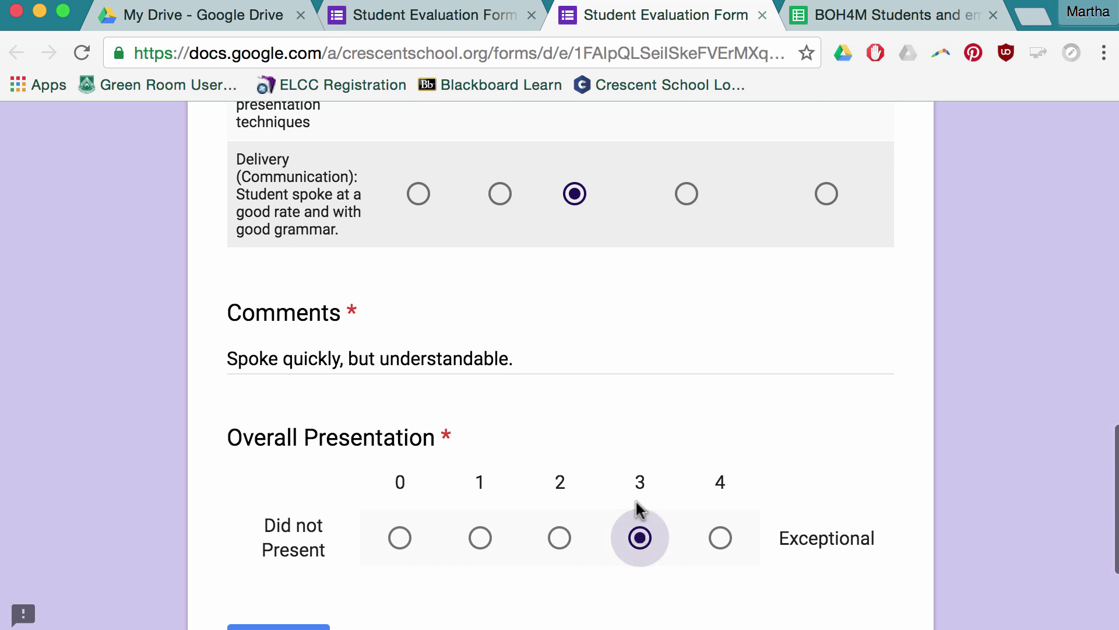
scroll(635, 502, "down", 1)
scroll(618, 382, "down", 1)
left_click(293, 544)
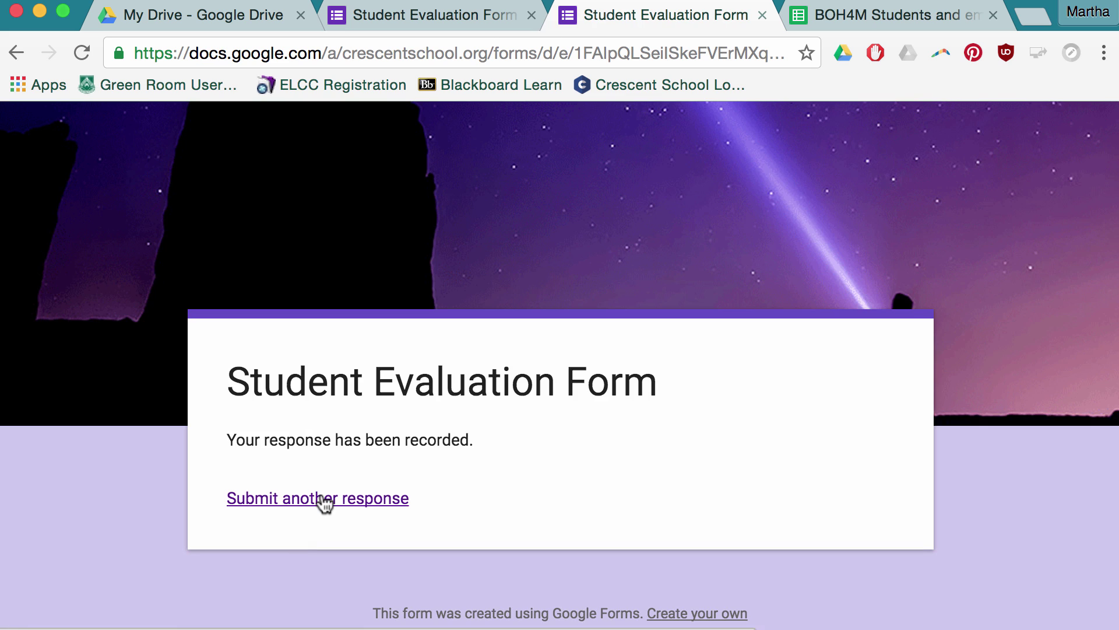
Back in the editor, confirm 2 responses and open them in the linked Sheets spreadsheet.
left_click(323, 499)
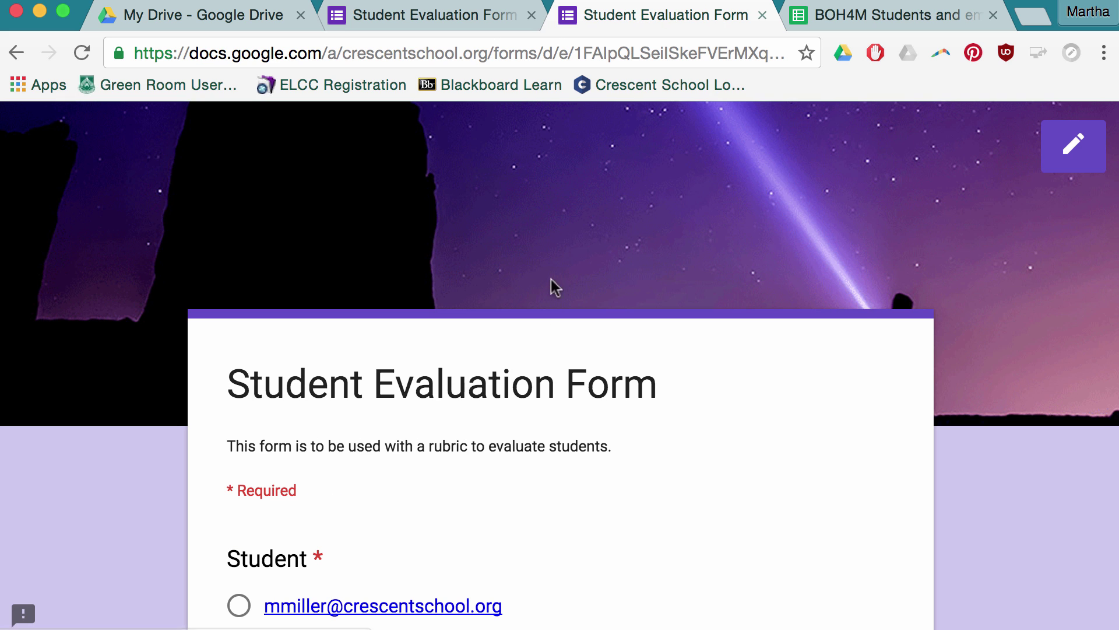
left_click(468, 24)
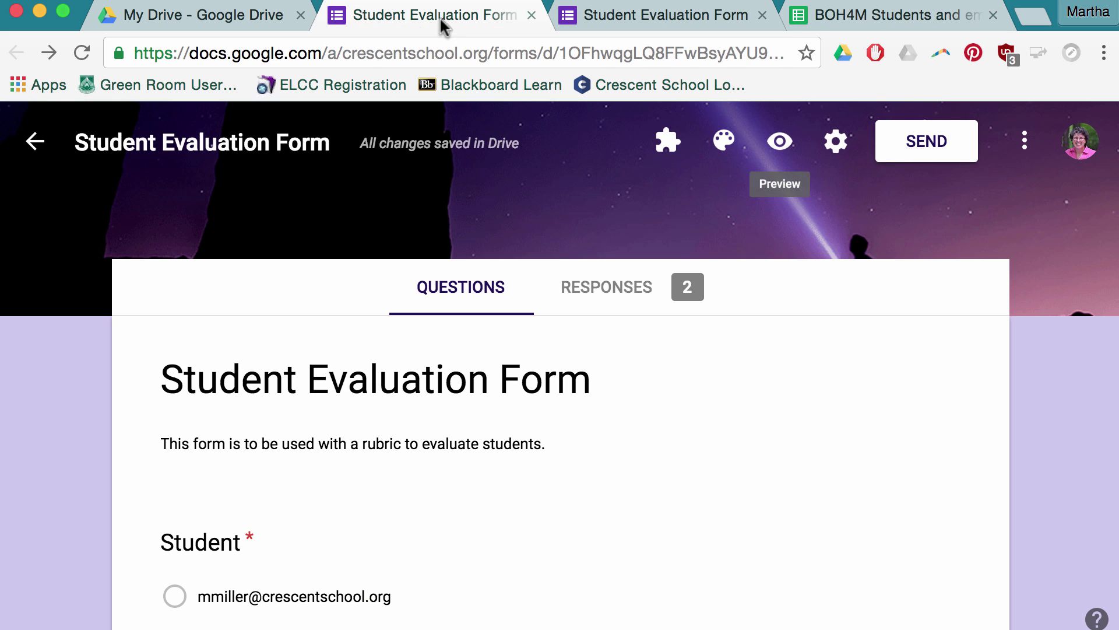
left_click(630, 295)
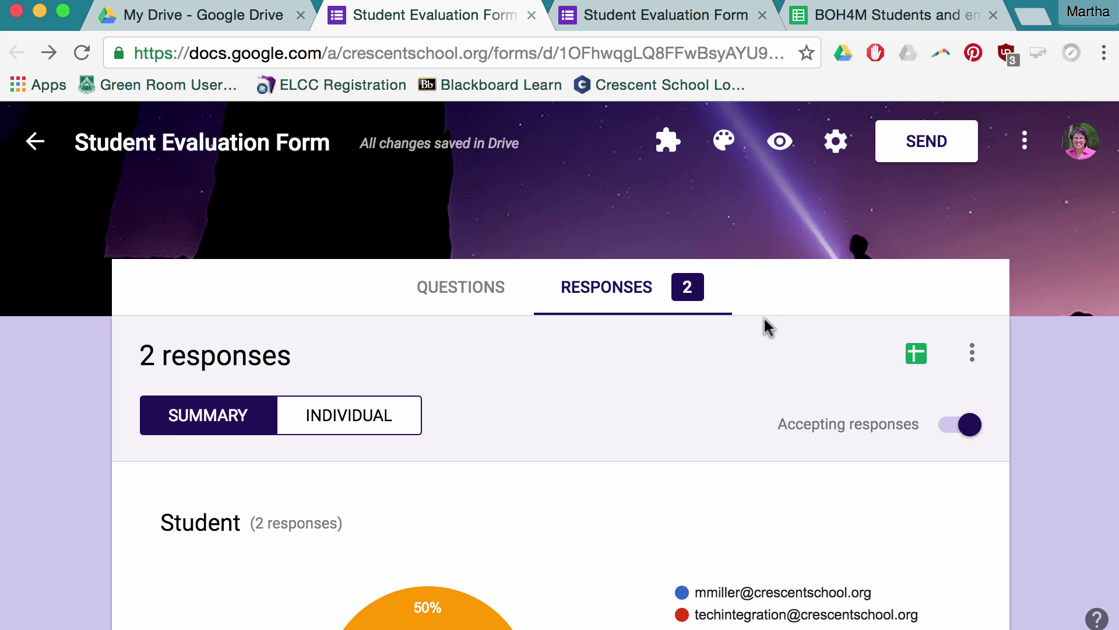
left_click(913, 358)
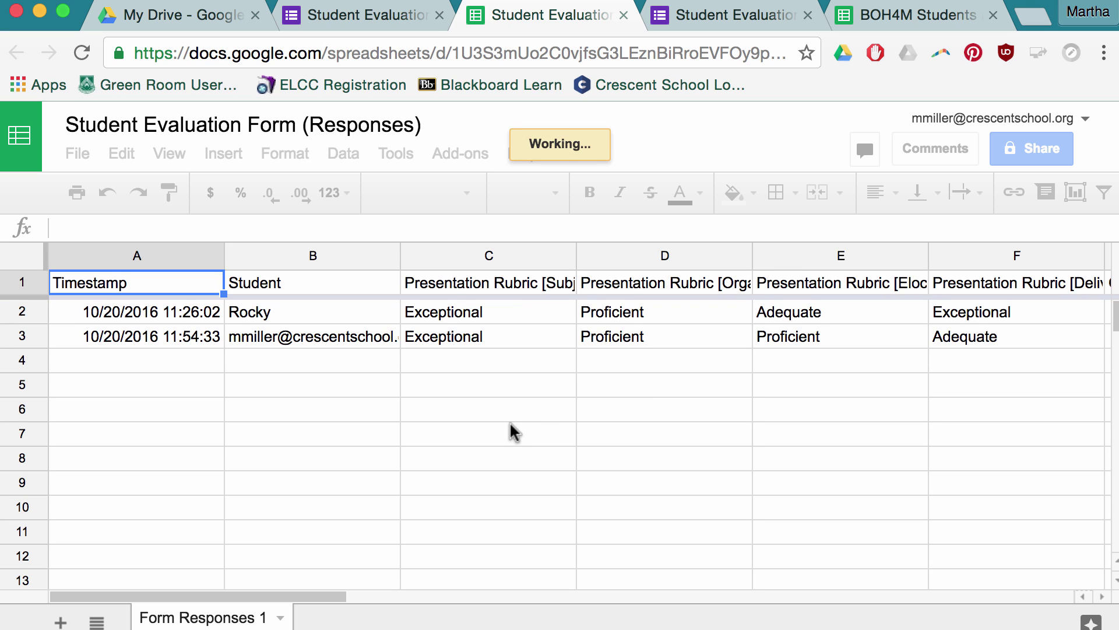
scroll(258, 570, "right", 3)
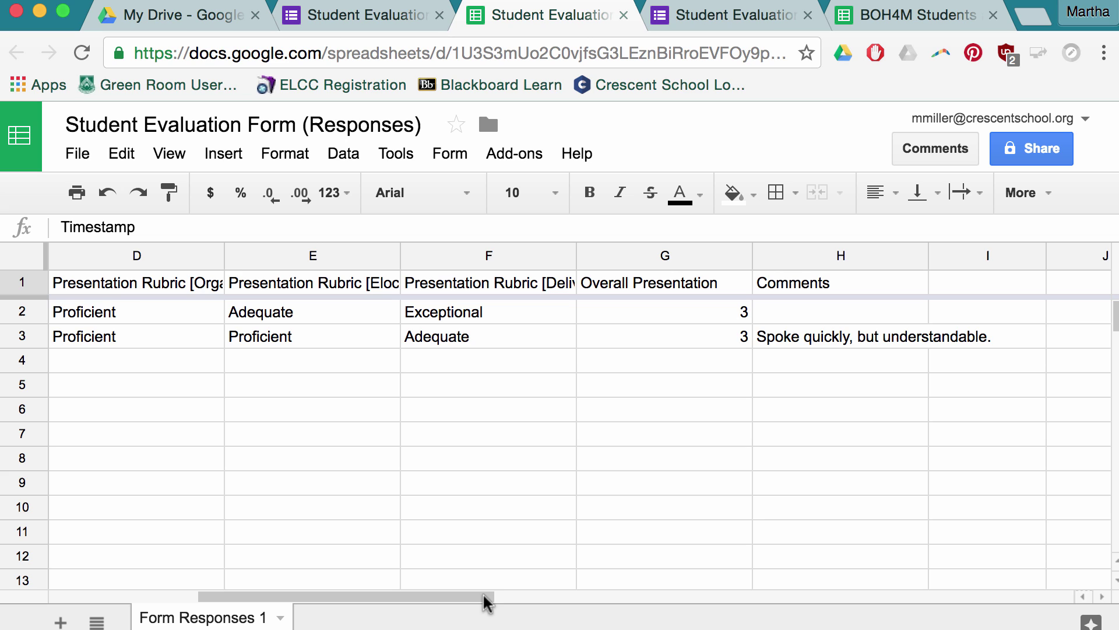
left_click_drag(481, 597, 99, 595)
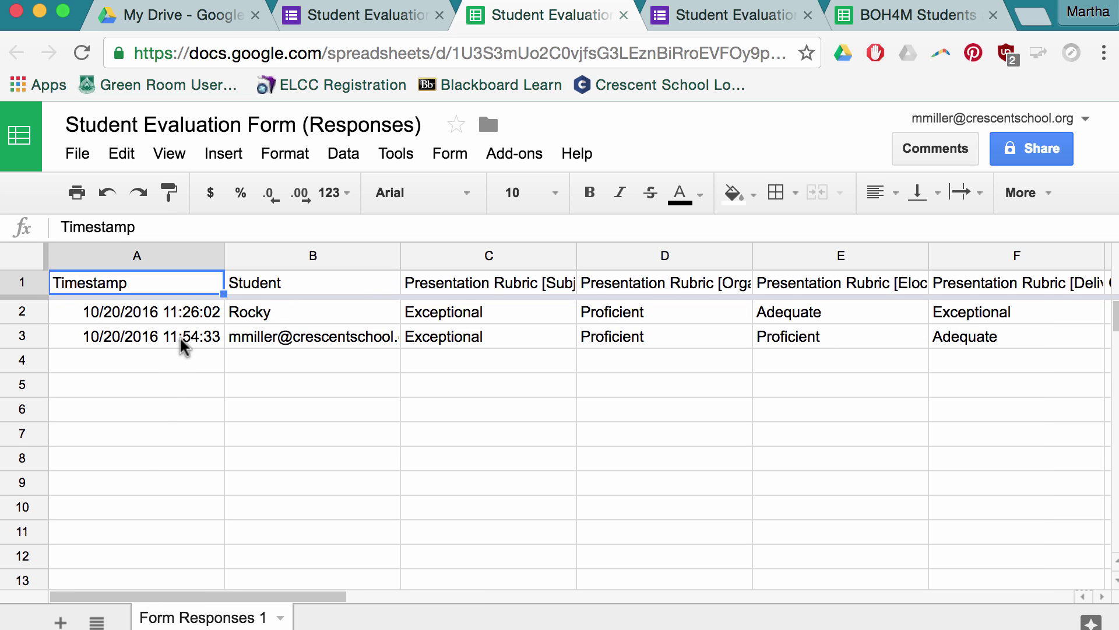